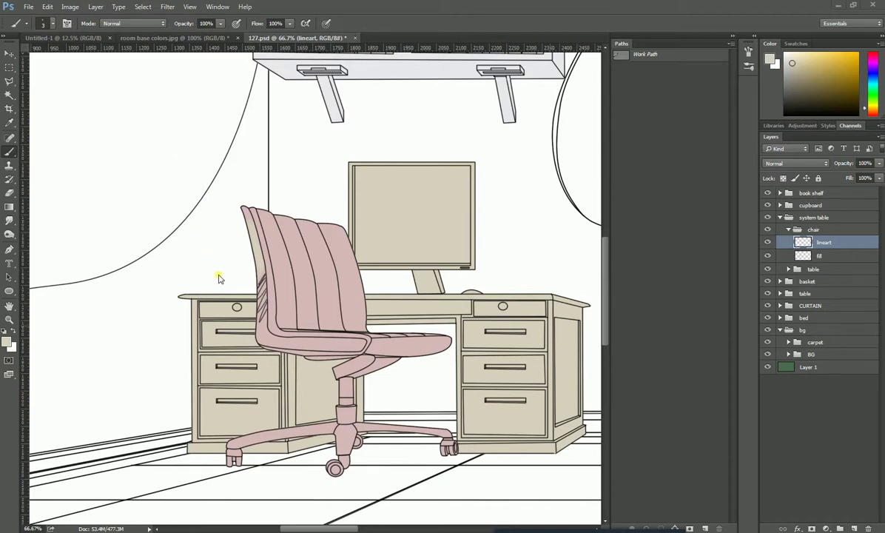
Step: Clear the active selection on the chair's lineart layer
key(ctrl+h)
drag(325, 304, 337, 338)
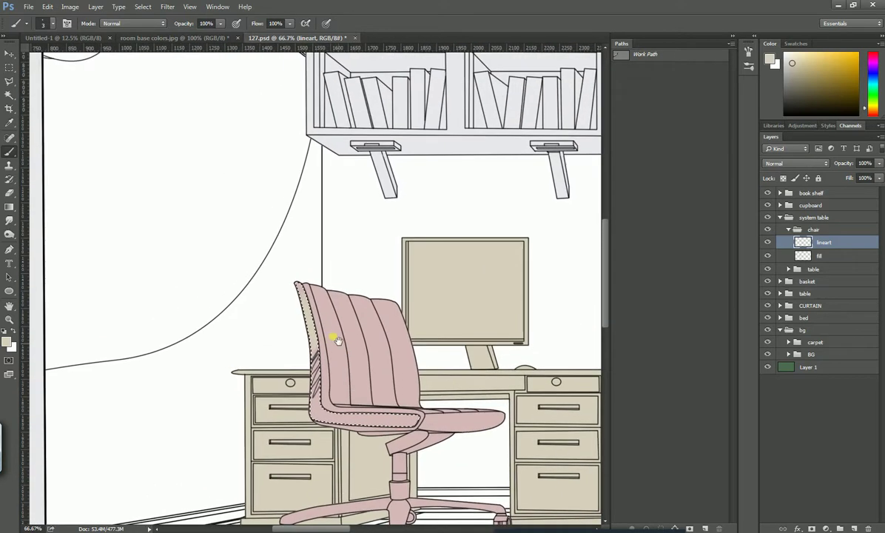
key(ctrl+d)
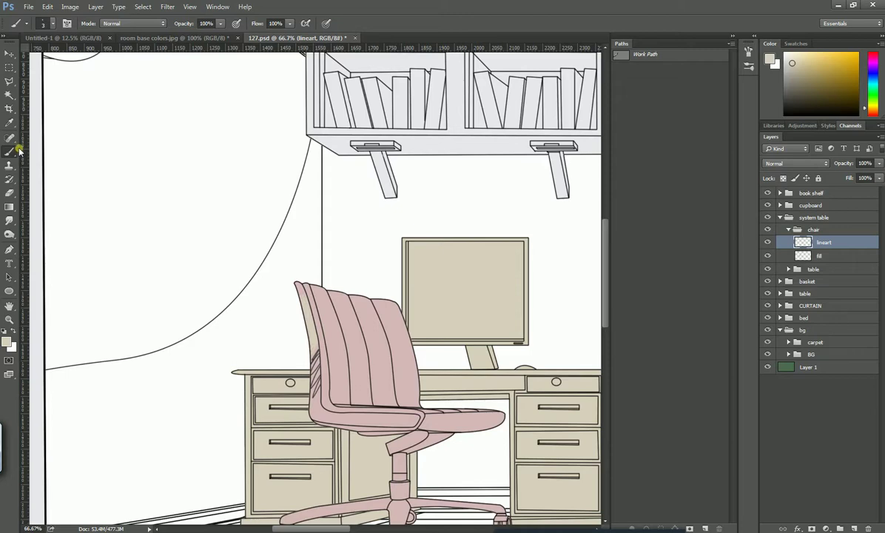
Step: Reset the brush presets to the default set and choose the first soft round brush
click(45, 24)
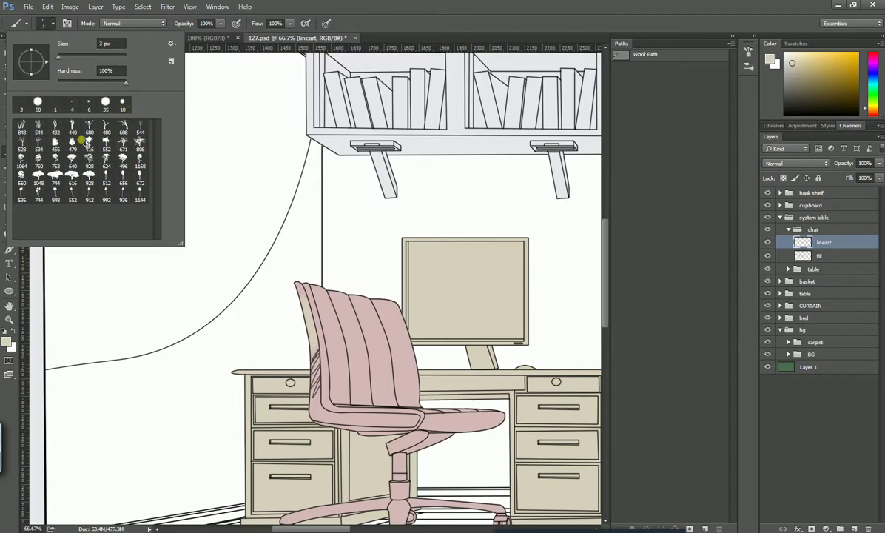
click(171, 42)
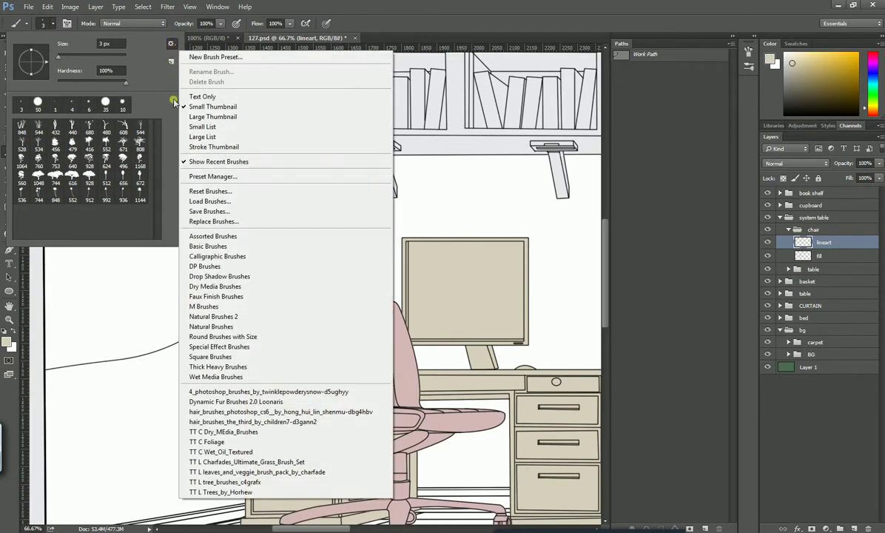
click(243, 192)
click(420, 201)
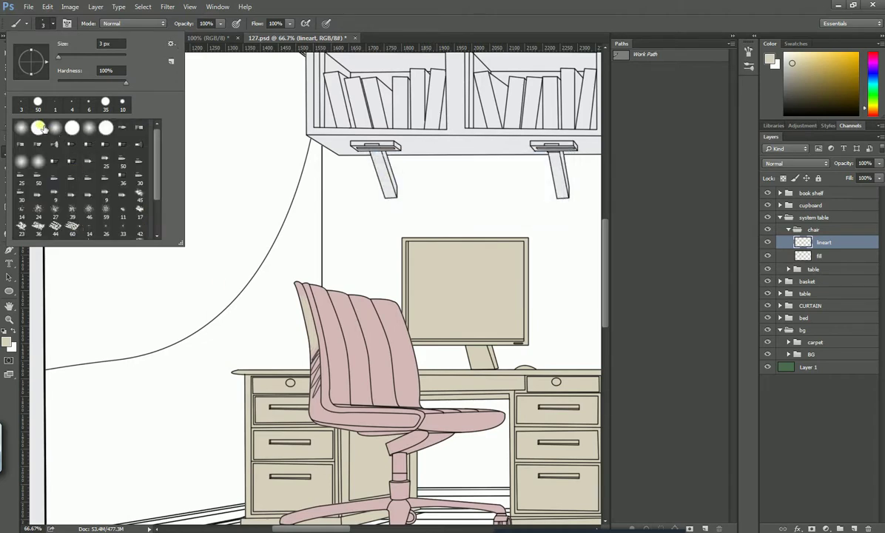
mouse_move(157, 140)
mouse_down()
mouse_move(162, 214)
mouse_move(159, 112)
mouse_up()
click(23, 131)
click(304, 5)
Step: Switch to the Untitled-1 document and set the foreground color to bright pink
click(77, 37)
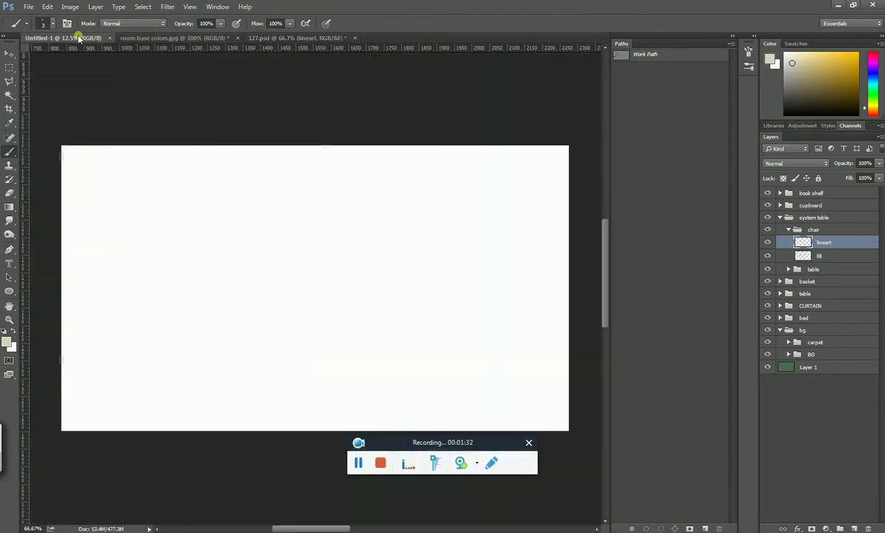
drag(494, 442, 595, 531)
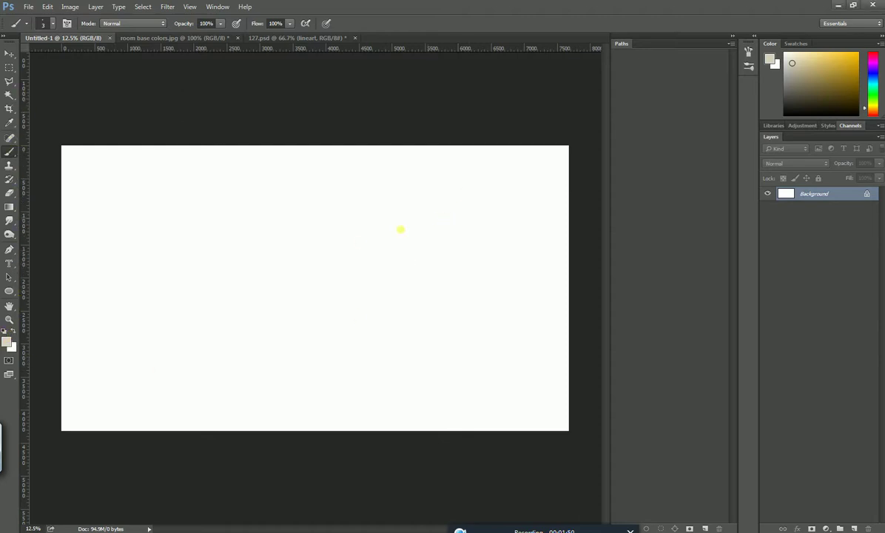
drag(833, 62, 853, 56)
drag(872, 96, 873, 59)
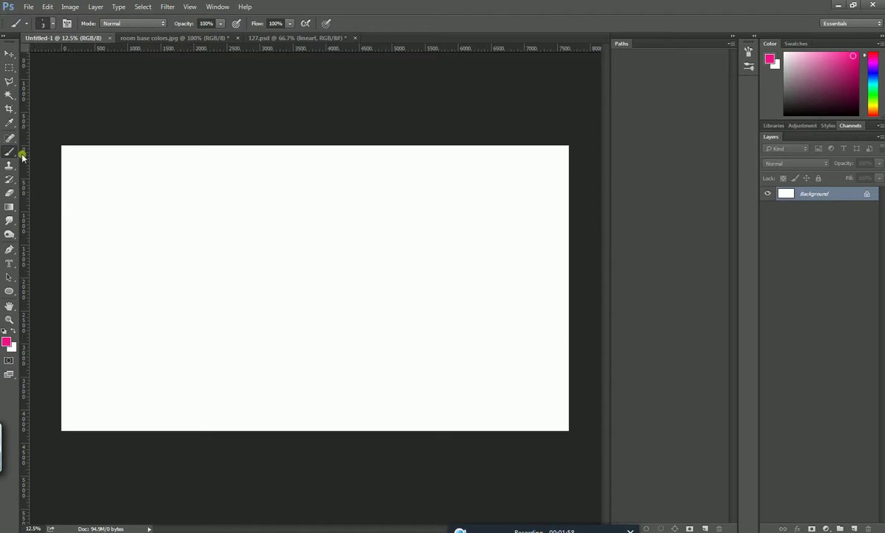
Step: Try brush sizes of 24, 312 and 10 px, and try hardness at 100% and back at 0%
click(45, 23)
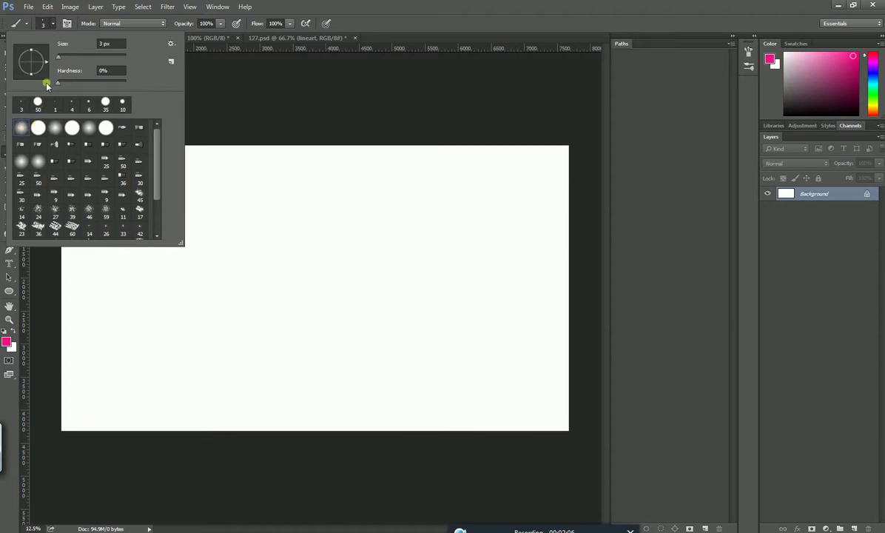
mouse_move(58, 55)
mouse_down()
mouse_move(80, 59)
mouse_move(65, 58)
mouse_up()
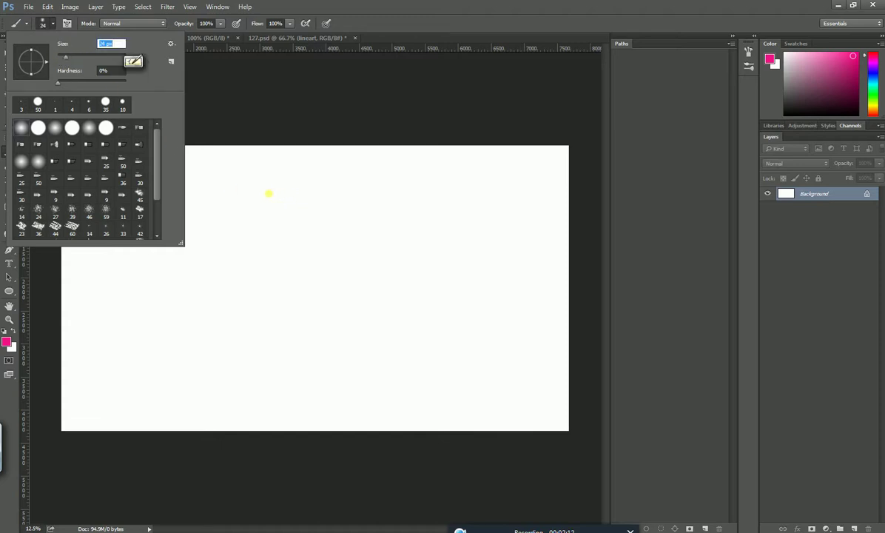
drag(66, 57, 85, 60)
drag(112, 60, 114, 59)
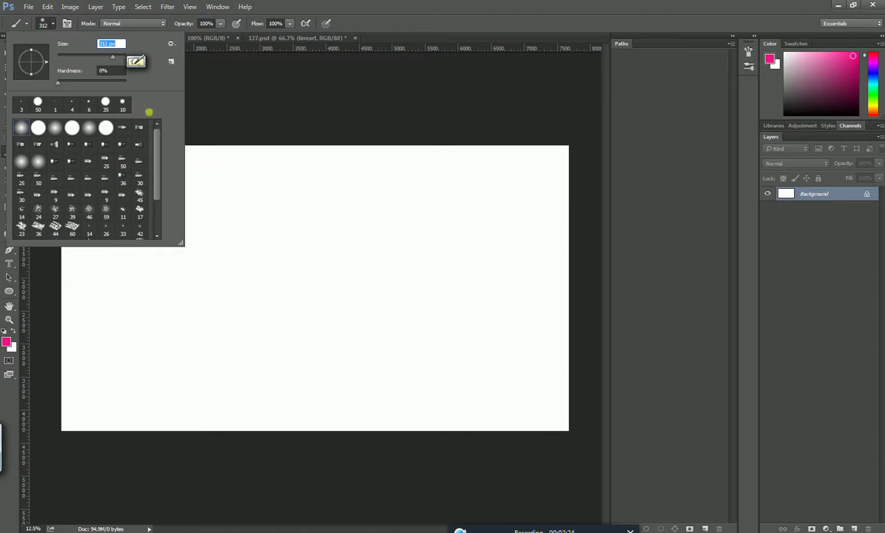
drag(112, 59, 62, 57)
drag(59, 85, 114, 95)
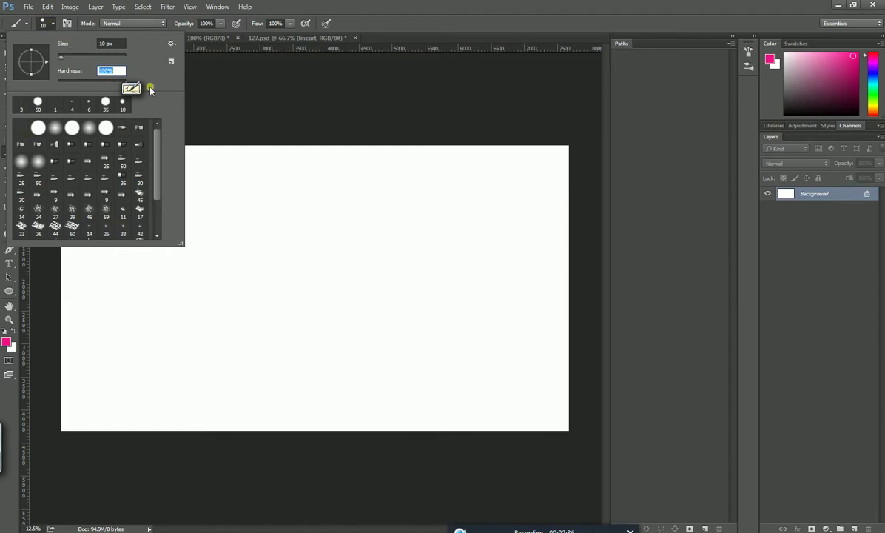
drag(111, 85, 23, 83)
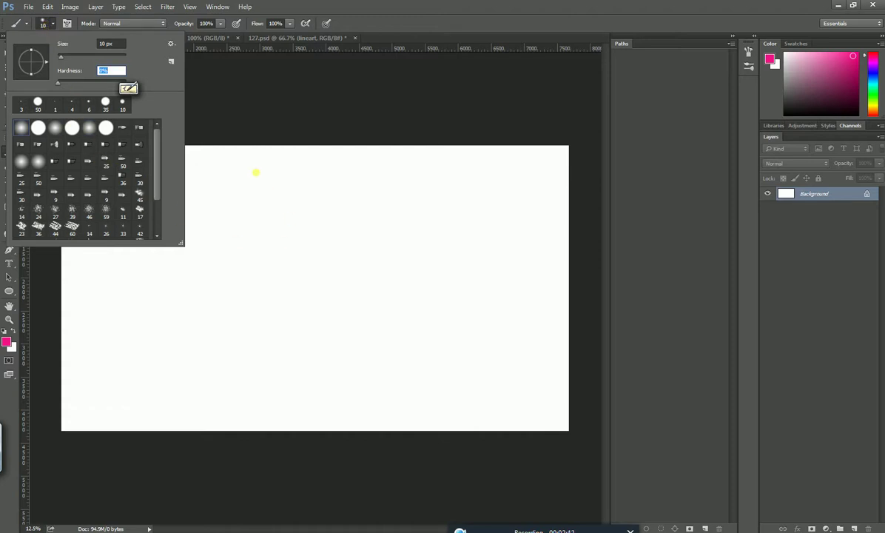
Step: Set the brush size to 5000 px and stamp one soft pink dab near the canvas center
drag(60, 56, 185, 52)
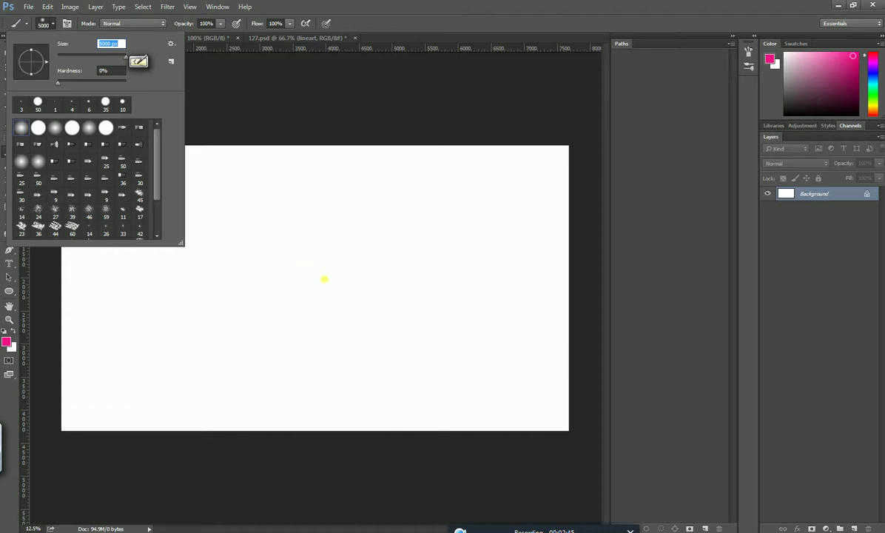
key(Return)
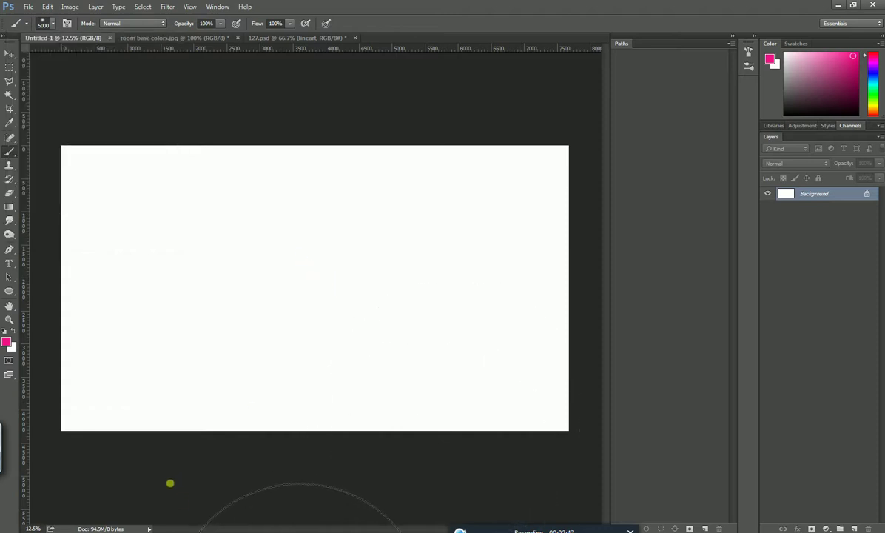
click(329, 281)
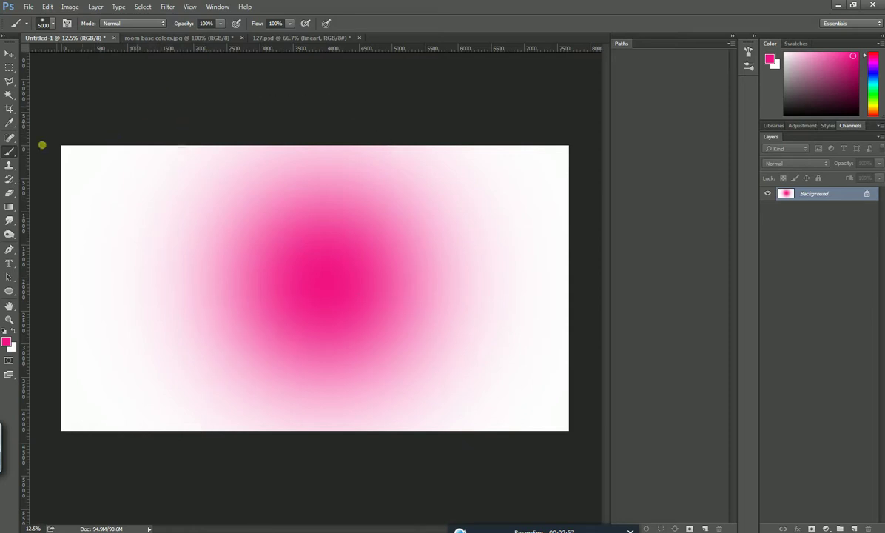
Step: With the hard round brush at 3900 px, stamp one solid blue circle over the right half of the pink dab
click(54, 25)
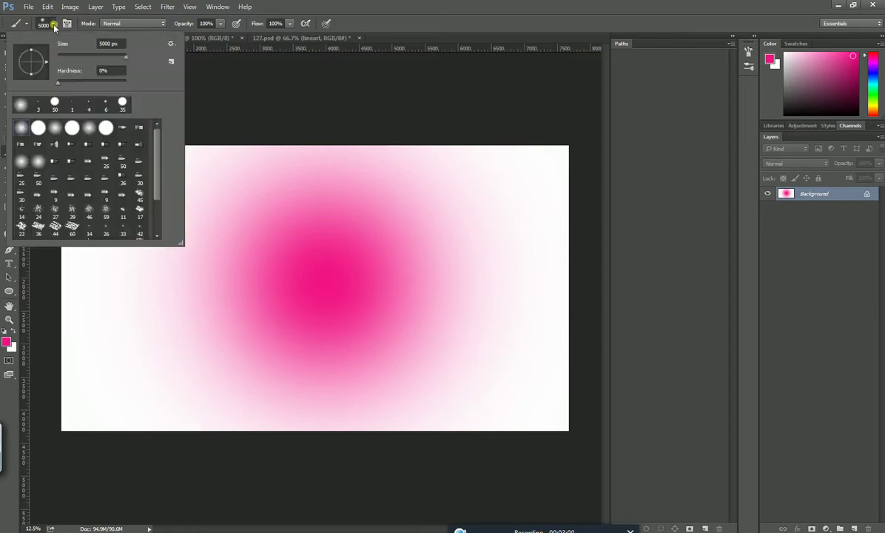
click(38, 125)
click(873, 80)
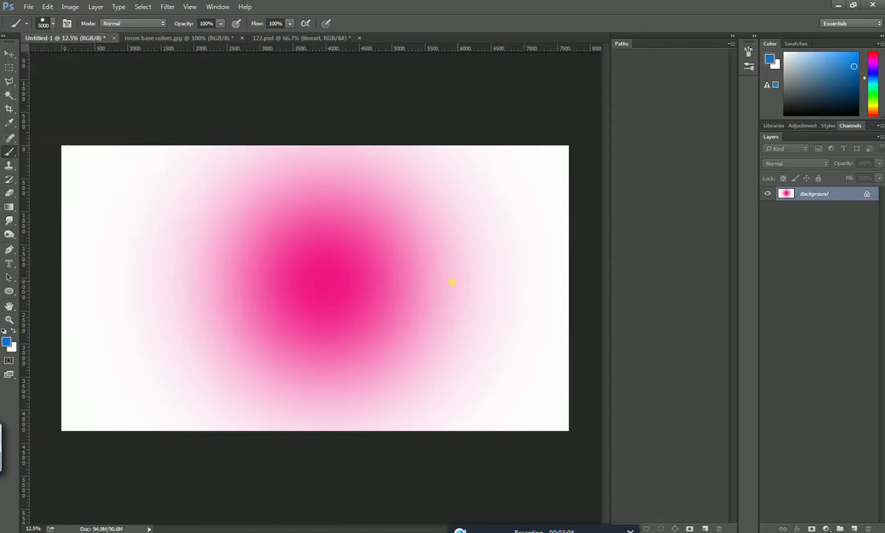
key(bracketleft)
key(bracketleft)
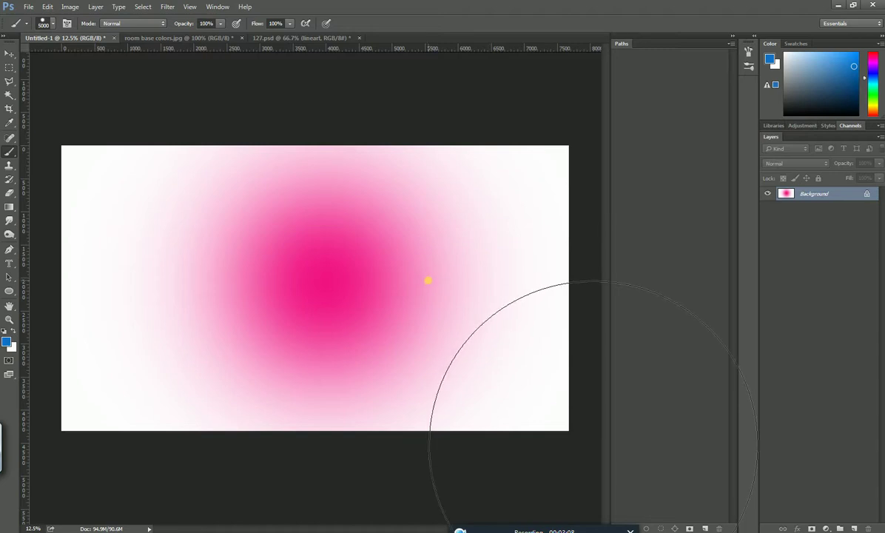
key(bracketleft)
key(bracketleft)
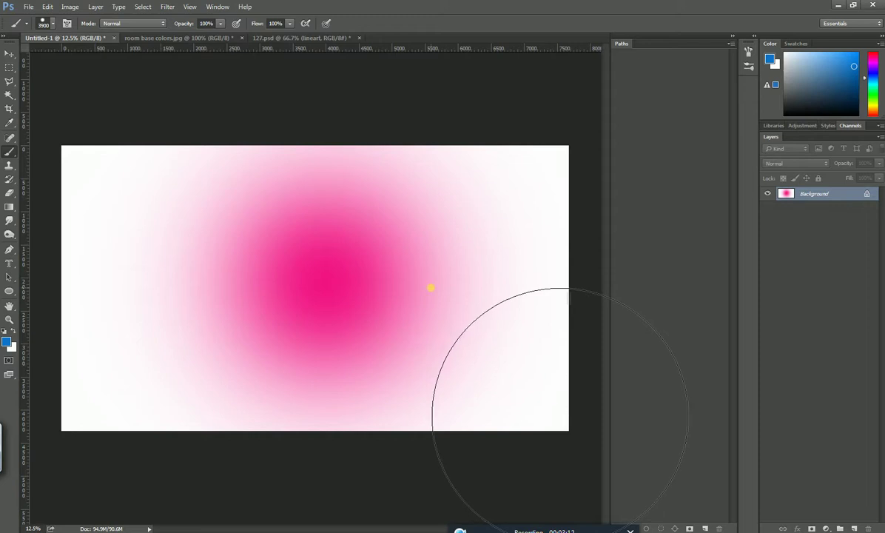
click(431, 288)
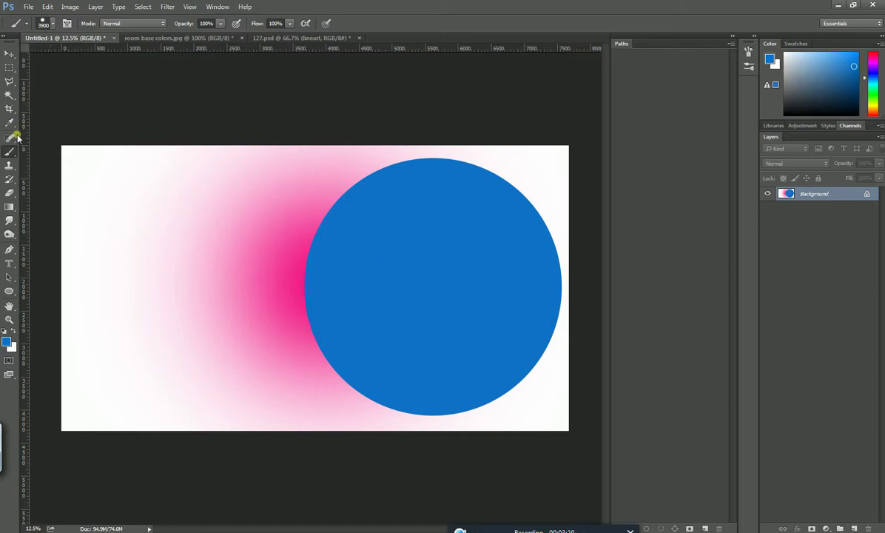
Step: With the soft round brush at 3900 px, stamp blue dabs beside and over the circle's left edge, plus a lighter blue one
click(48, 23)
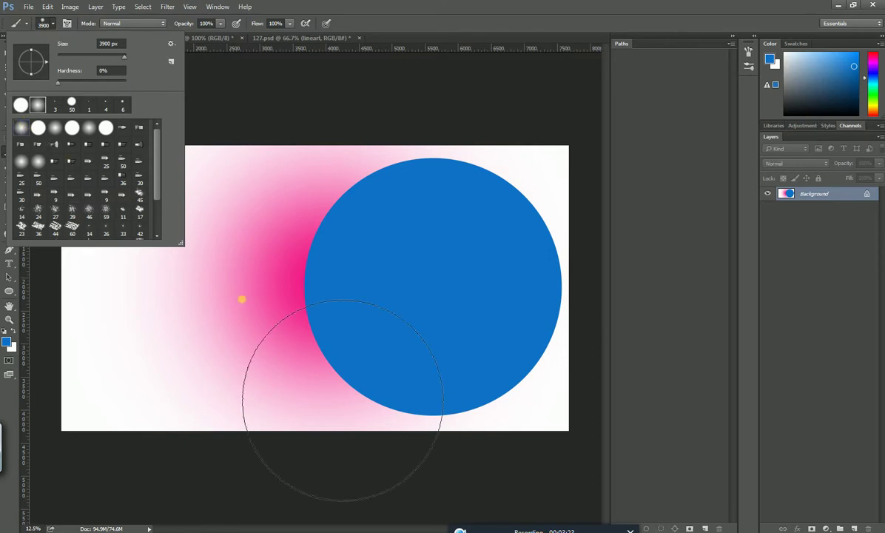
click(241, 296)
click(240, 296)
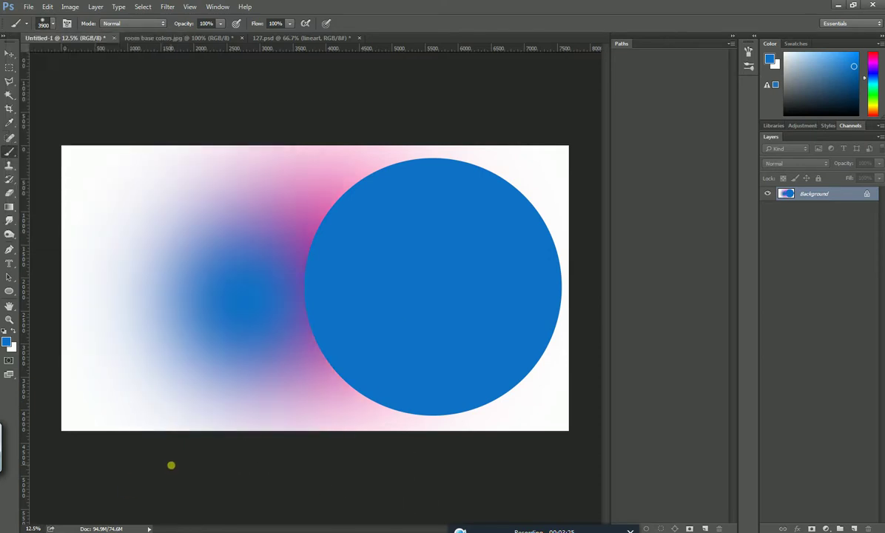
click(318, 284)
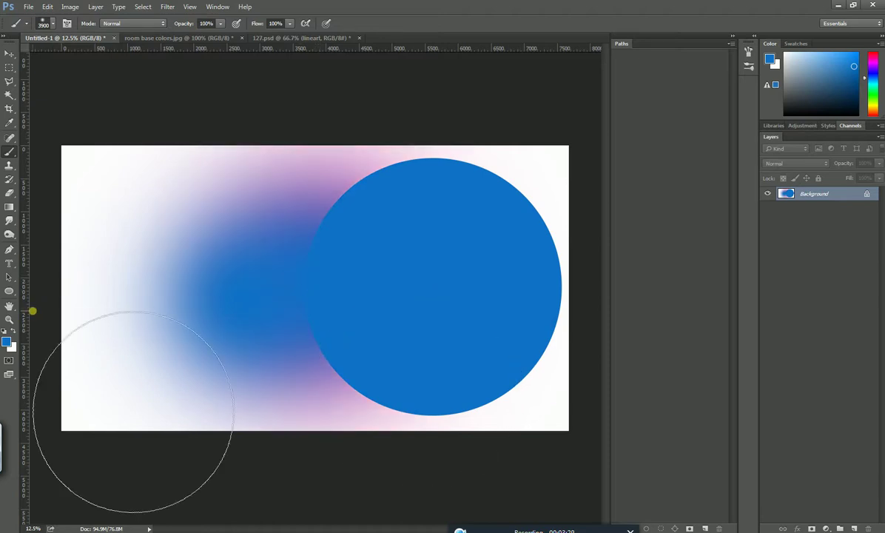
drag(820, 77, 827, 71)
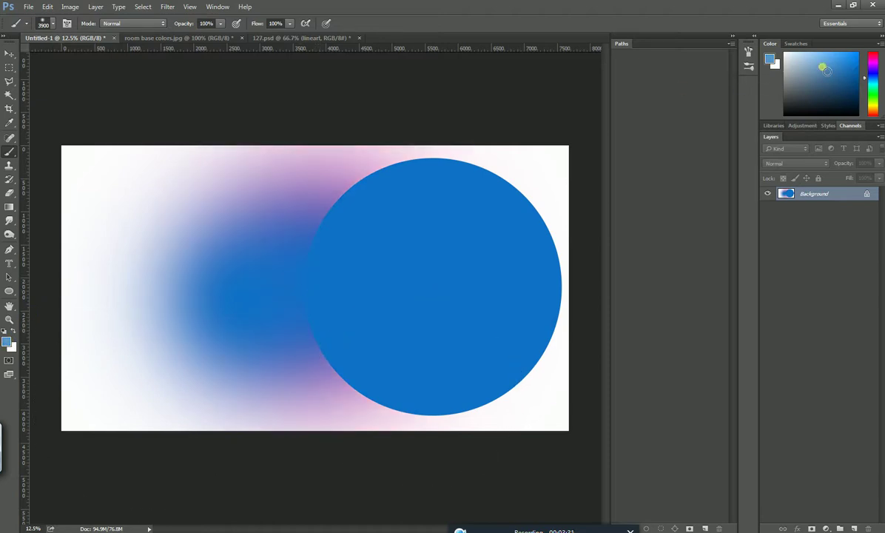
click(323, 271)
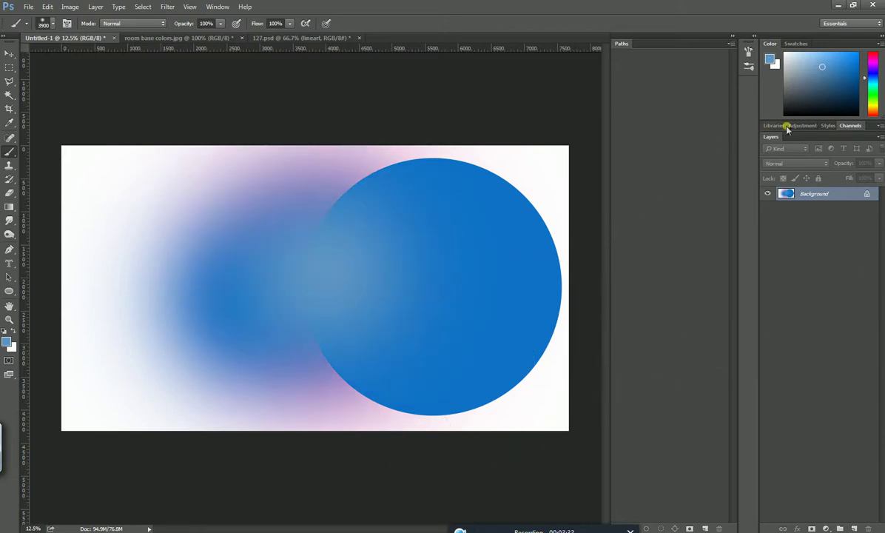
Step: Paint soft dark blue dabs across the middle and a broad dark blue stroke with the brush at 2400 px
click(829, 90)
click(327, 291)
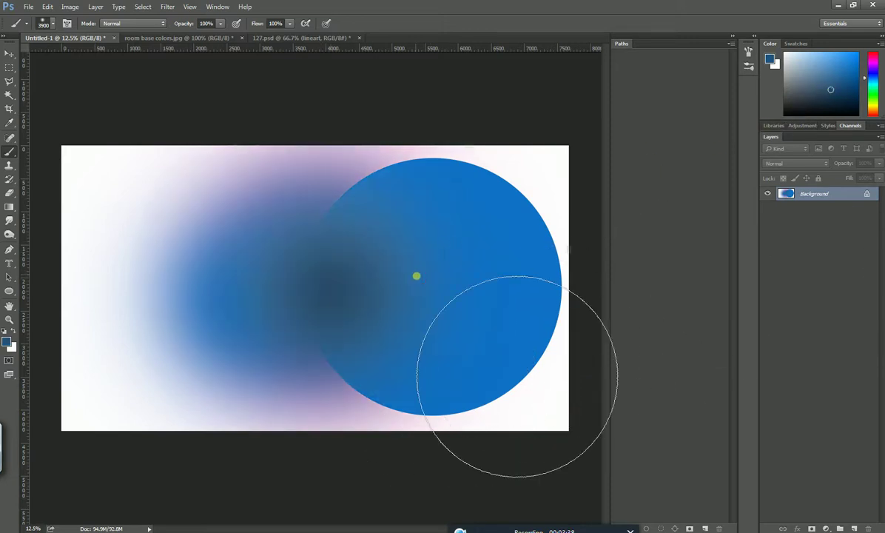
click(432, 264)
click(257, 273)
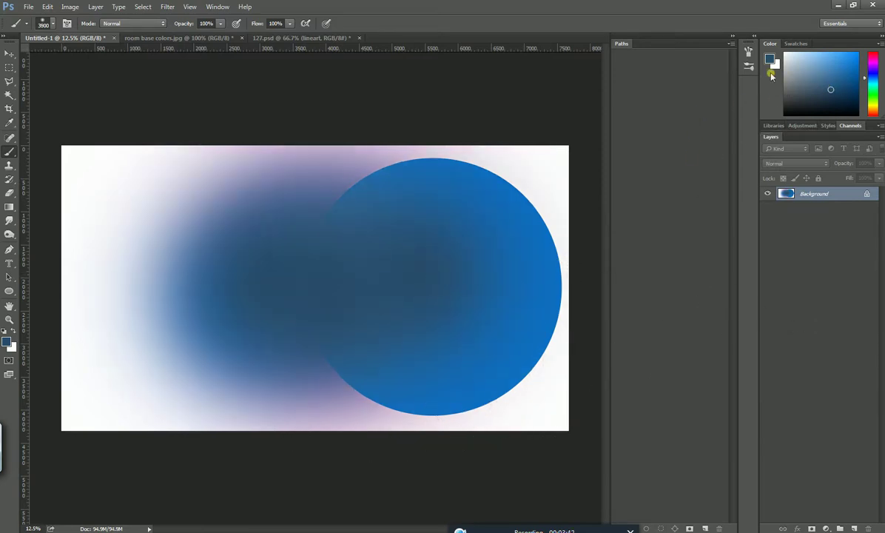
mouse_move(151, 248)
mouse_down()
mouse_move(215, 221)
mouse_move(243, 234)
mouse_move(242, 322)
mouse_move(457, 225)
mouse_move(379, 296)
mouse_move(373, 348)
mouse_move(480, 288)
mouse_up()
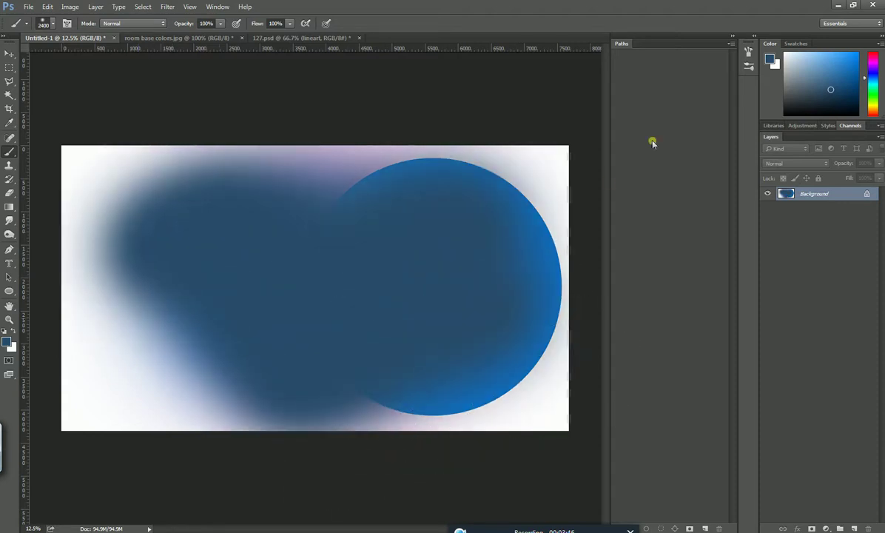
Step: Layer soft 2400 px strokes of bright blue, light blue and muted grey-blue across the middle of the canvas
click(848, 76)
mouse_move(156, 320)
mouse_down()
mouse_move(194, 296)
mouse_move(296, 336)
mouse_move(452, 330)
mouse_move(351, 266)
mouse_up()
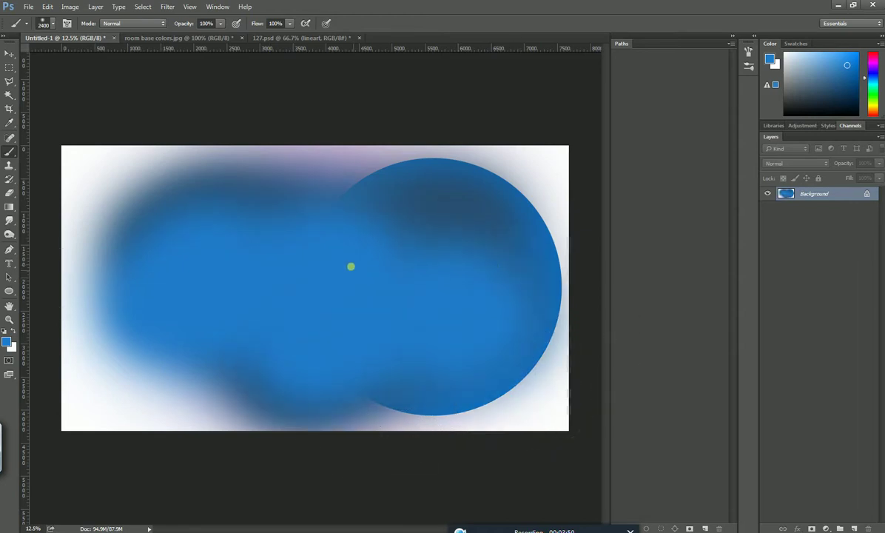
drag(220, 265, 257, 251)
click(825, 58)
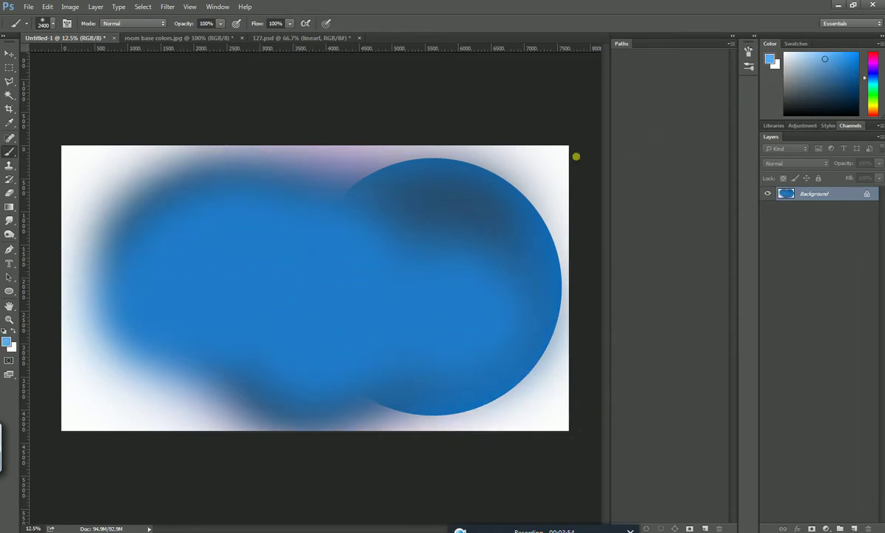
mouse_move(186, 284)
mouse_down()
mouse_move(227, 307)
mouse_move(345, 332)
mouse_move(480, 289)
mouse_up()
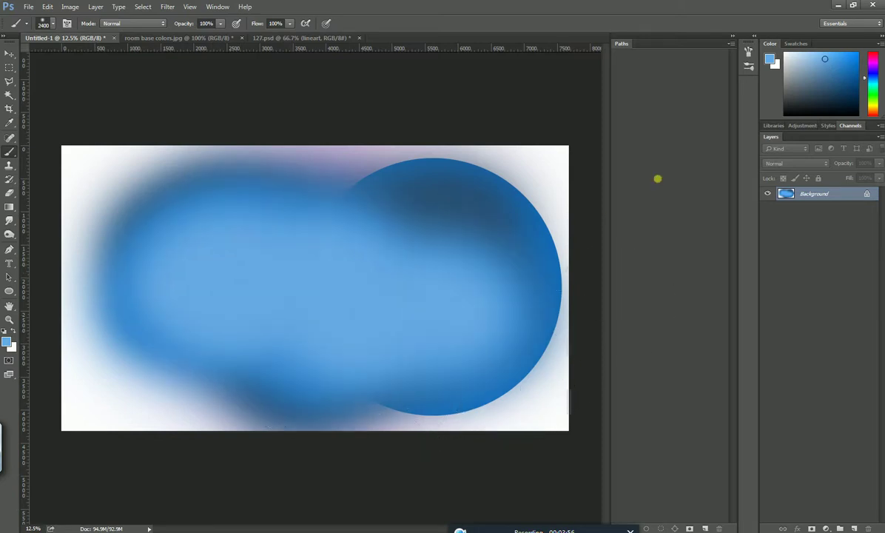
click(820, 82)
drag(255, 275, 443, 301)
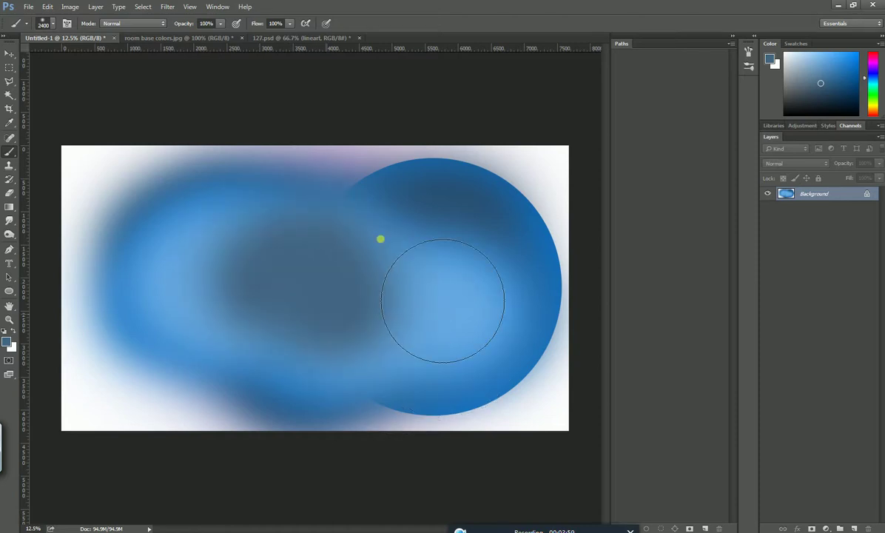
Step: Switch to the first bristle brush preset and paint a series of 300 px diagonal strokes over the left half of the canvas
click(53, 25)
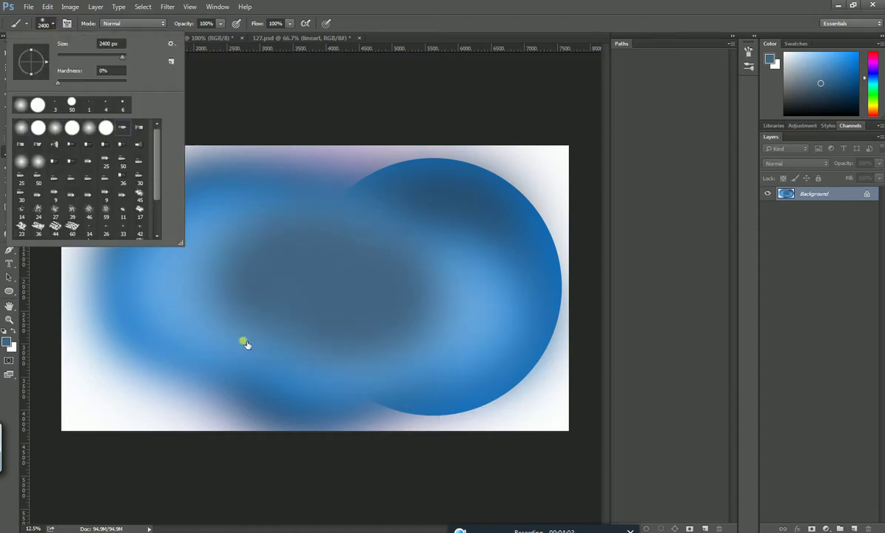
click(251, 308)
drag(238, 293, 168, 345)
drag(253, 301, 201, 336)
drag(277, 314, 418, 267)
mouse_move(193, 256)
mouse_down()
mouse_move(142, 314)
mouse_move(128, 348)
mouse_up()
mouse_move(222, 267)
mouse_down()
mouse_move(140, 347)
mouse_move(211, 295)
mouse_move(151, 348)
mouse_move(210, 312)
mouse_move(135, 360)
mouse_up()
mouse_move(212, 312)
mouse_down()
mouse_move(135, 372)
mouse_move(175, 342)
mouse_up()
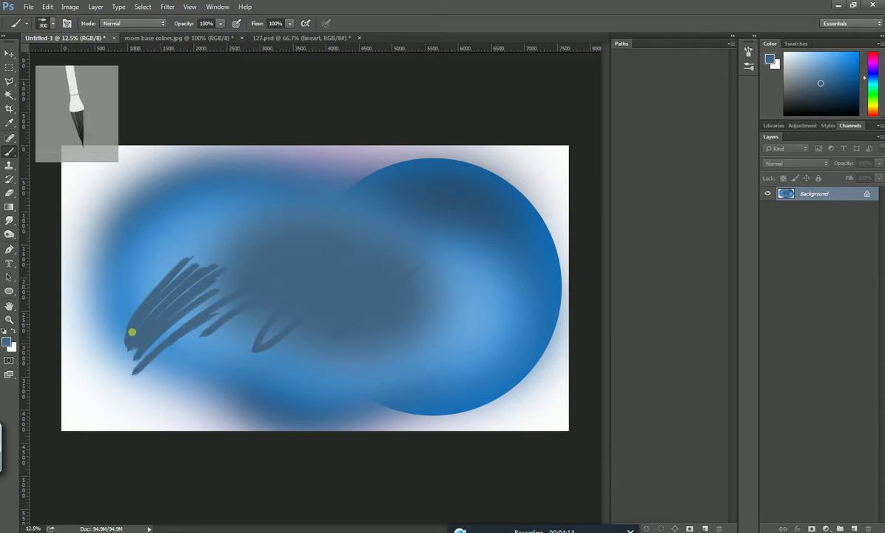
Step: Finish the diagonal strokes at the canvas's left, and add 300 px strokes at its lower and upper left with the second bristle preset
mouse_move(167, 237)
mouse_down()
mouse_move(106, 389)
mouse_move(138, 313)
mouse_move(203, 224)
mouse_up()
drag(203, 223, 97, 373)
click(53, 24)
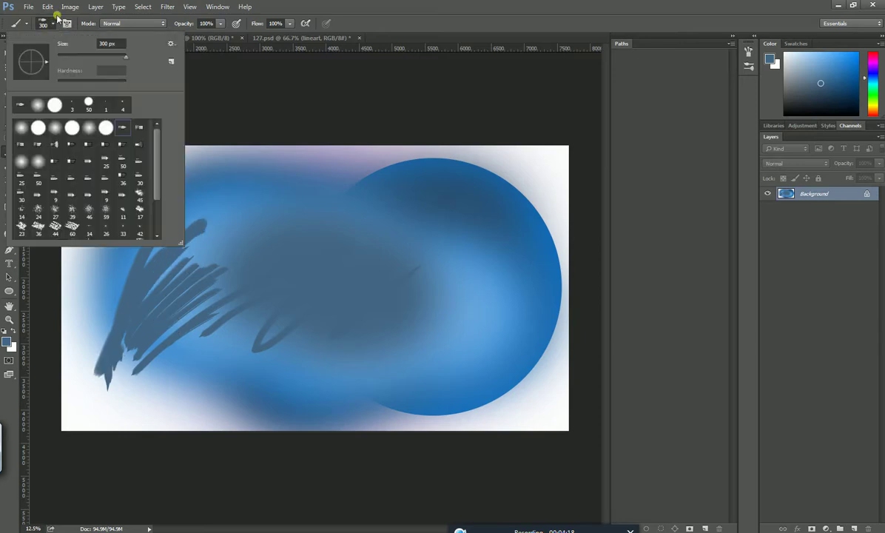
click(146, 128)
drag(184, 383, 277, 282)
drag(187, 411, 261, 319)
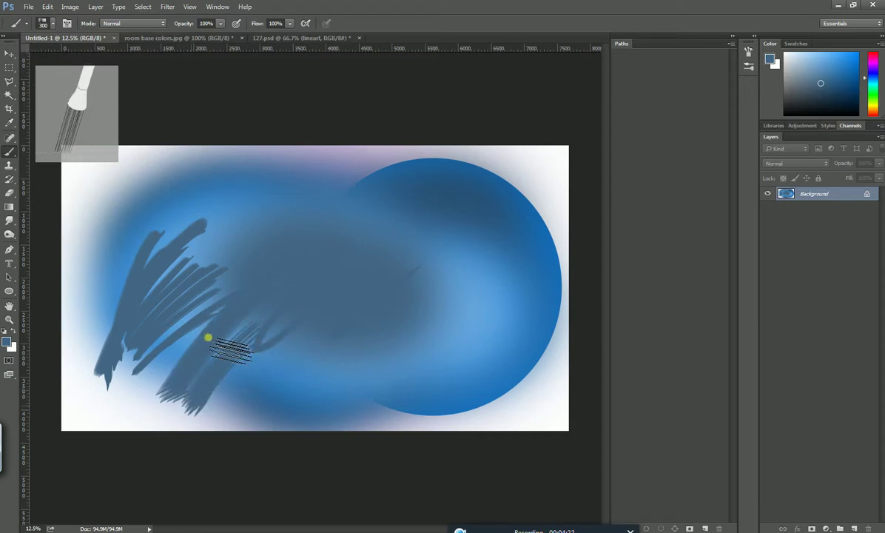
drag(167, 168, 275, 212)
drag(118, 193, 205, 222)
mouse_move(226, 167)
mouse_down()
mouse_move(300, 165)
mouse_move(300, 181)
mouse_move(340, 185)
mouse_up()
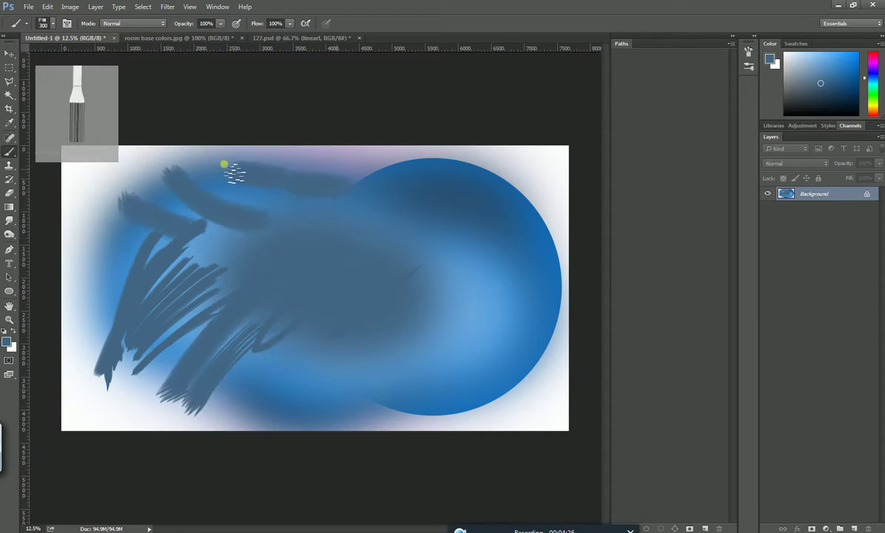
Step: With the third bristle preset at 300 px, scribble grey-blue strokes across the lower right and green strokes over the middle
click(43, 23)
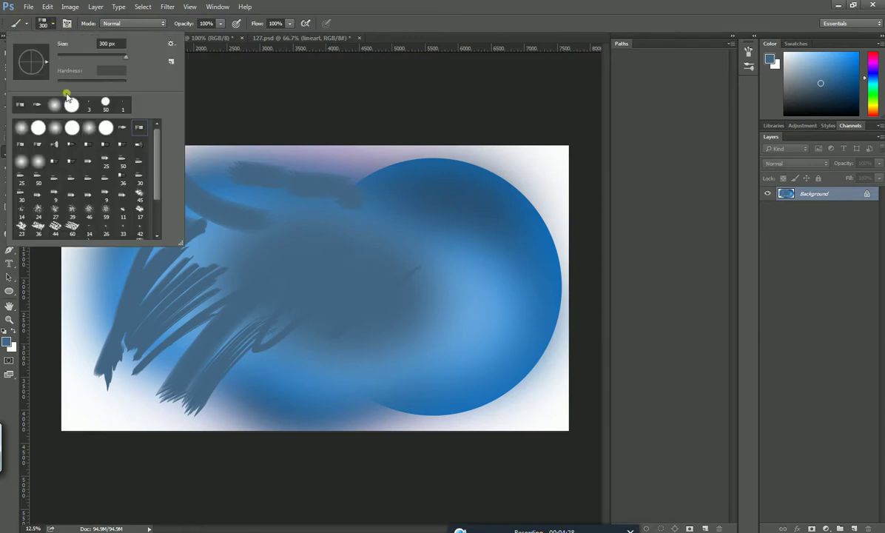
click(26, 144)
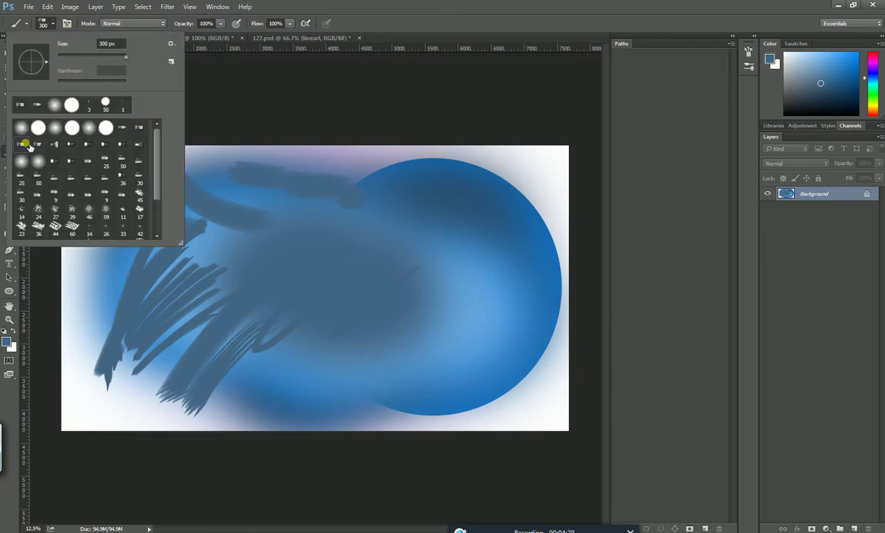
click(267, 255)
mouse_move(320, 399)
mouse_down()
mouse_move(384, 391)
mouse_move(511, 333)
mouse_up()
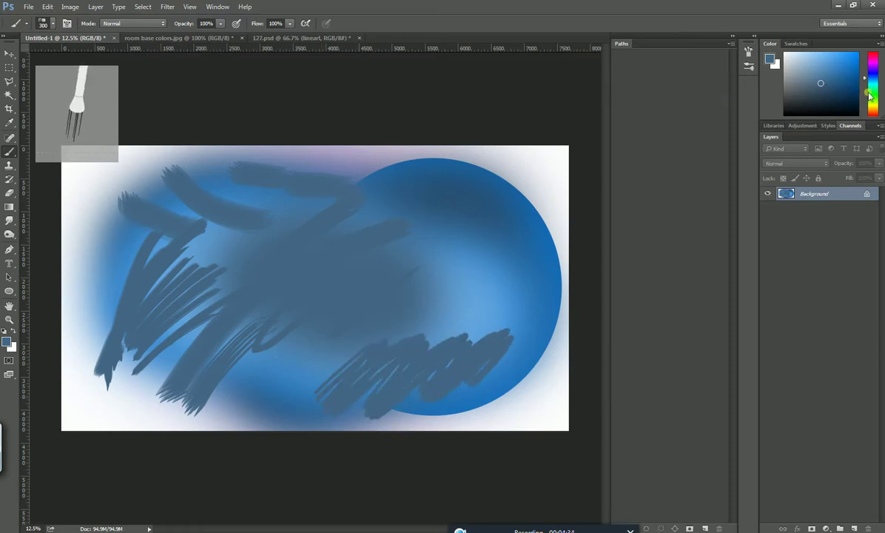
click(869, 94)
mouse_move(295, 279)
mouse_down()
mouse_move(361, 253)
mouse_move(312, 339)
mouse_move(446, 286)
mouse_move(440, 259)
mouse_up()
Step: Switch to a flat, streaky 300 px bristle preset and brush translucent green strokes over the circle's right part and the canvas's upper left
click(43, 23)
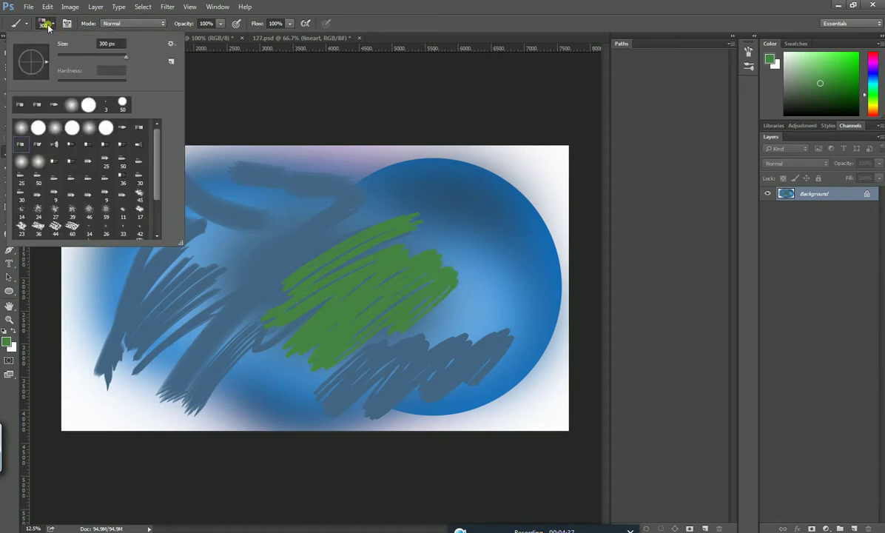
click(56, 162)
click(237, 241)
mouse_move(534, 248)
mouse_down()
mouse_move(431, 229)
mouse_move(444, 216)
mouse_move(440, 239)
mouse_move(473, 257)
mouse_move(516, 247)
mouse_move(511, 280)
mouse_move(467, 348)
mouse_move(447, 268)
mouse_up()
mouse_move(177, 243)
mouse_down()
mouse_move(149, 251)
mouse_move(279, 213)
mouse_move(136, 276)
mouse_move(212, 210)
mouse_move(106, 271)
mouse_move(217, 183)
mouse_move(108, 276)
mouse_move(239, 183)
mouse_move(126, 283)
mouse_move(213, 220)
mouse_move(262, 195)
mouse_move(144, 285)
mouse_move(266, 208)
mouse_move(135, 270)
mouse_move(121, 262)
mouse_move(201, 200)
mouse_move(183, 200)
mouse_move(81, 282)
mouse_move(170, 216)
mouse_move(185, 220)
mouse_move(121, 292)
mouse_move(227, 213)
mouse_up()
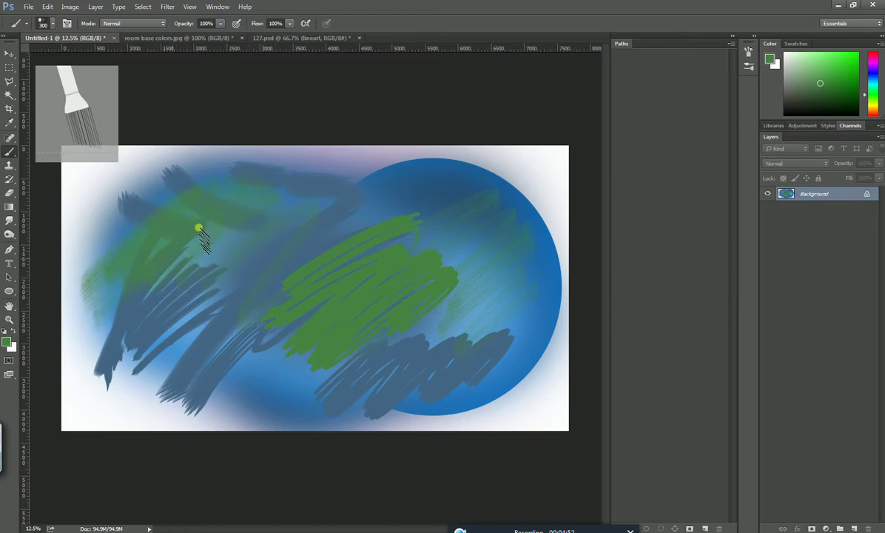
Step: Pick a 25 px erodible-tip brush preset and enlarge it to 300 px
click(52, 26)
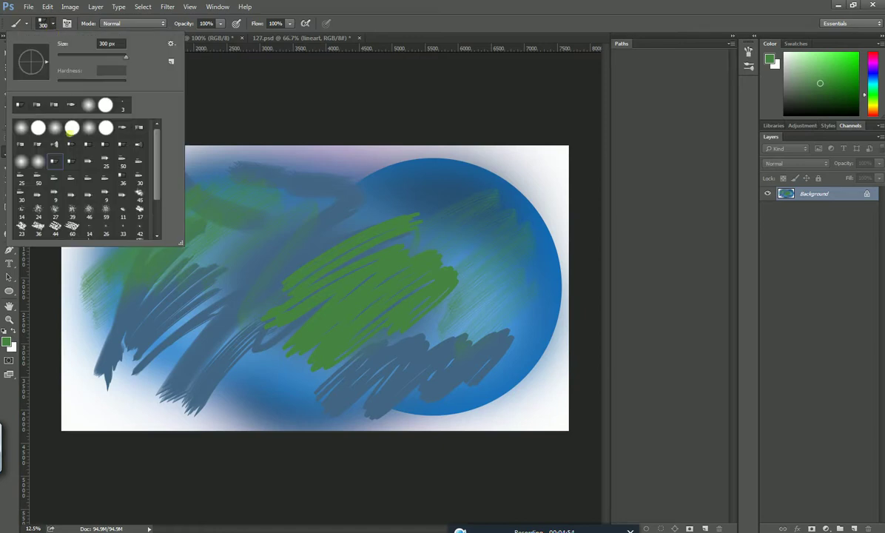
click(215, 358)
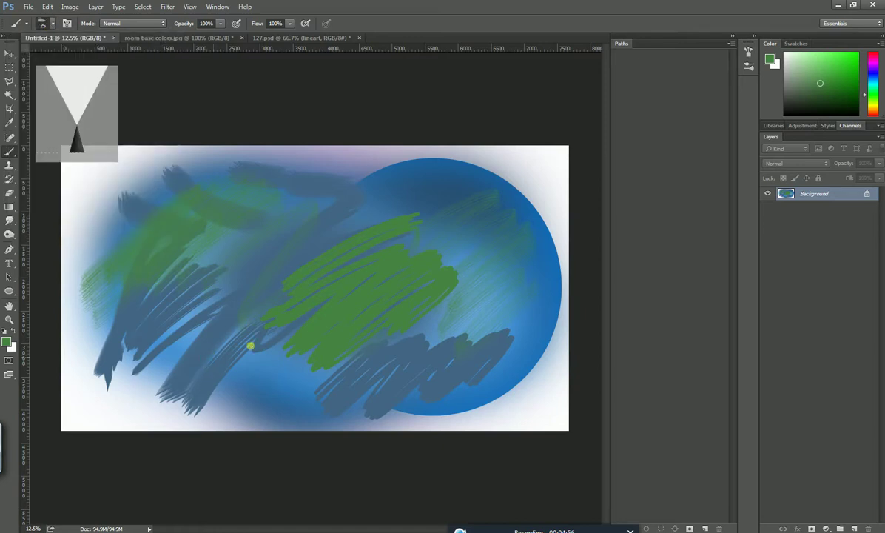
click(231, 380)
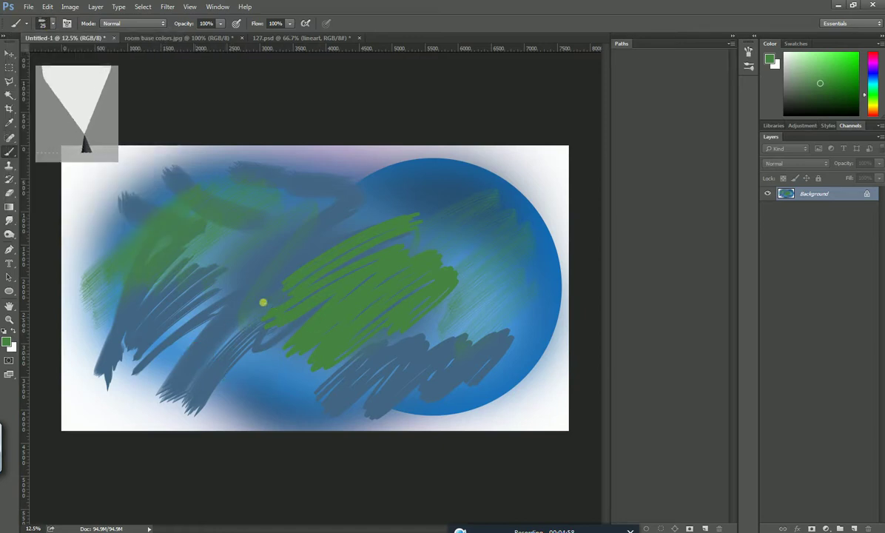
key(])
key(])
key(])
key(])
key(])
key(])
key(])
key(])
key(])
key(])
key(])
key(])
key(])
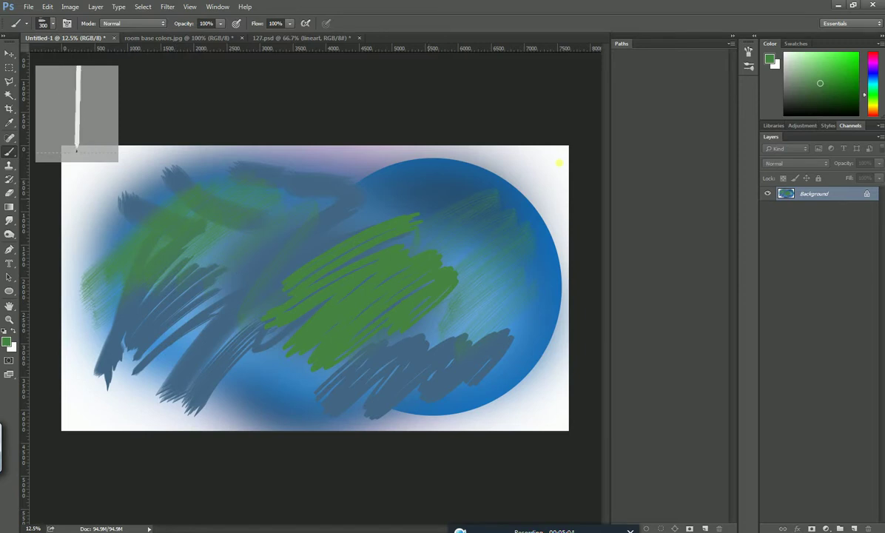
Step: Change the foreground color to bright, fully saturated red
drag(874, 107, 875, 115)
click(851, 71)
click(857, 54)
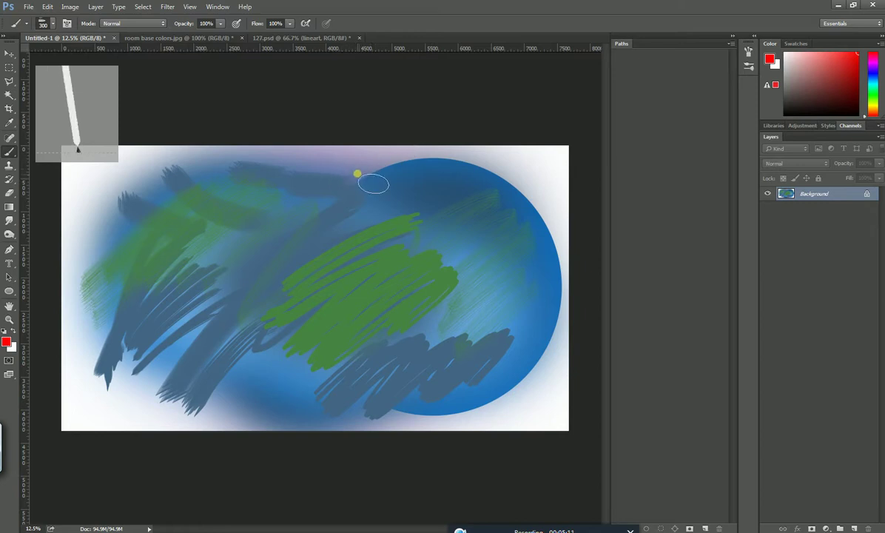
drag(339, 183, 340, 184)
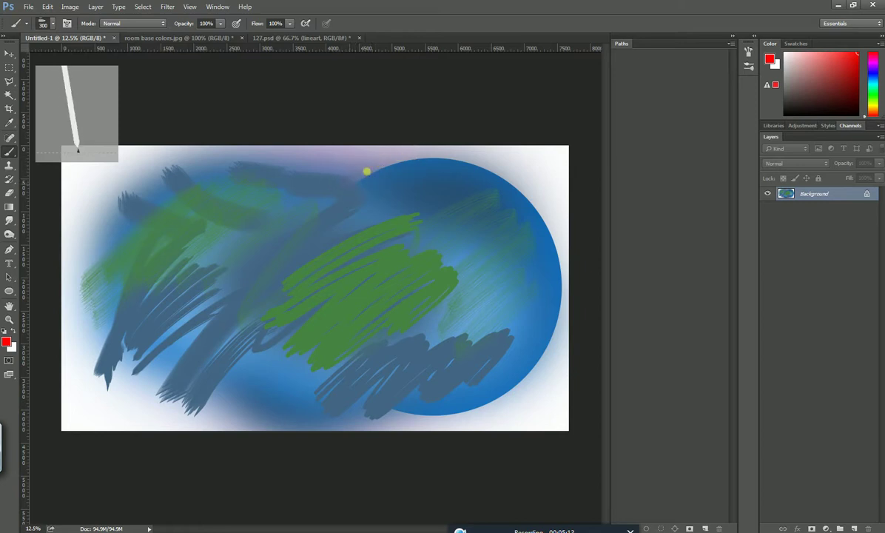
click(363, 164)
Step: With an airbrush preset at 300 px, spray red zigzags over the circle and the middle, plus a long arc toward the canvas's top edge
click(49, 25)
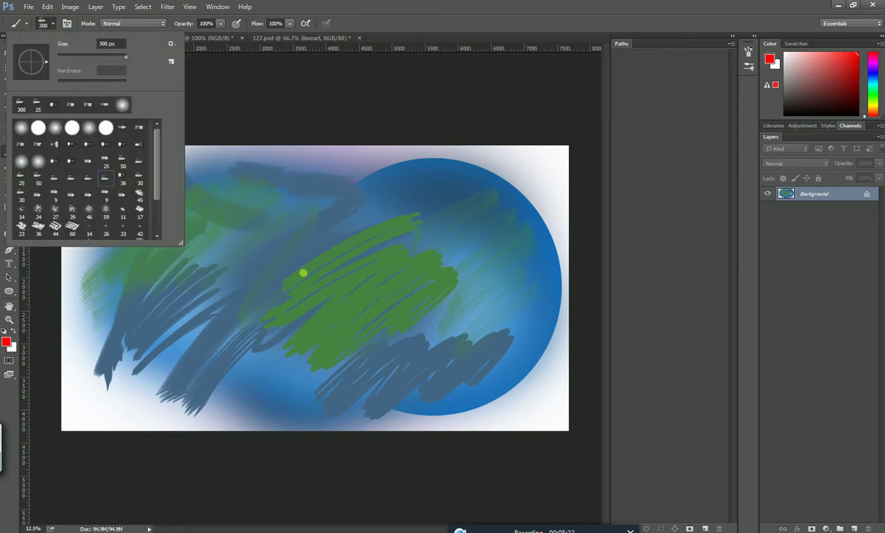
mouse_move(437, 195)
mouse_down()
mouse_move(508, 166)
mouse_move(371, 281)
mouse_move(369, 325)
mouse_move(502, 276)
mouse_up()
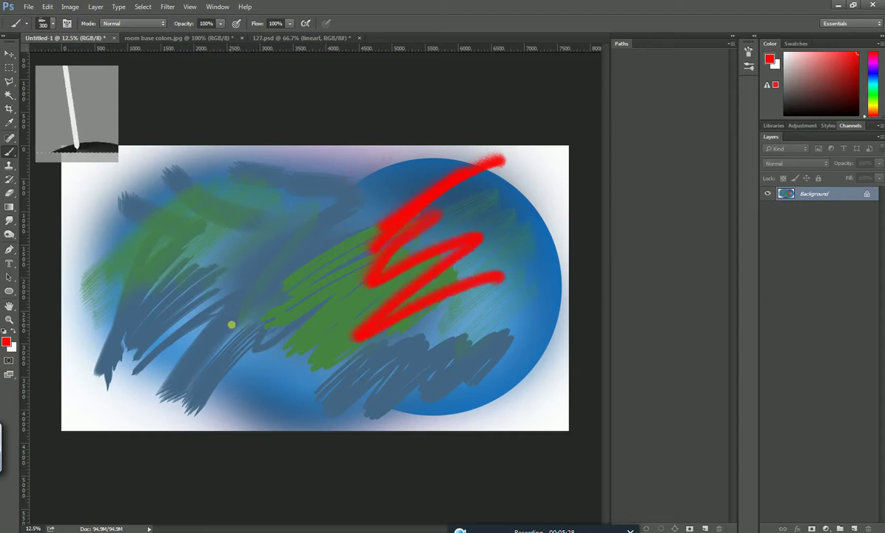
mouse_move(215, 342)
mouse_down()
mouse_move(280, 289)
mouse_move(247, 366)
mouse_move(288, 275)
mouse_move(244, 325)
mouse_move(324, 323)
mouse_up()
click(184, 319)
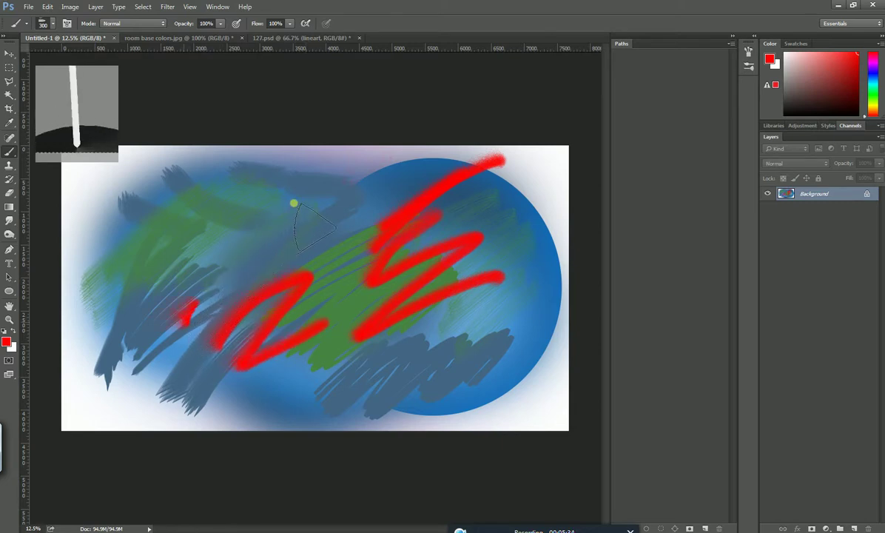
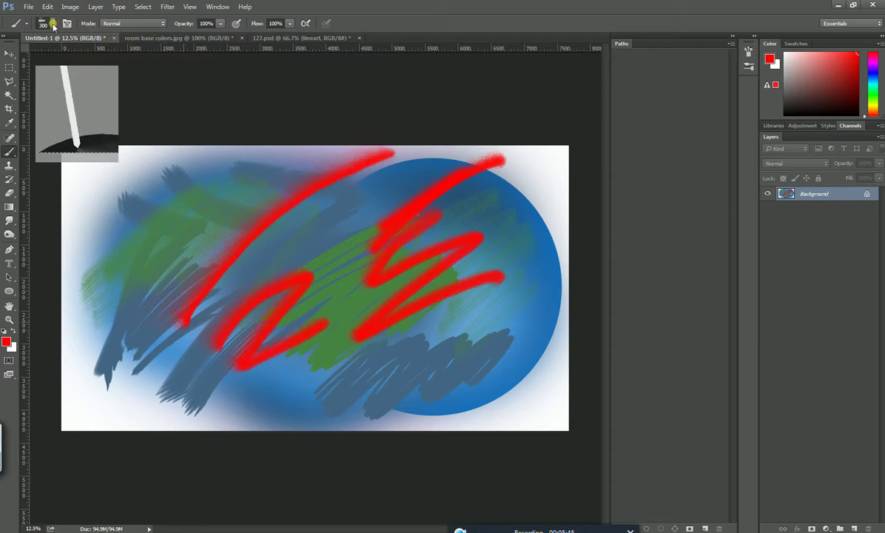
Step: Choose the 45 px textured brush preset, enlarge it to 800 px, and paint red patches in the center and upper left of the canvas
click(53, 26)
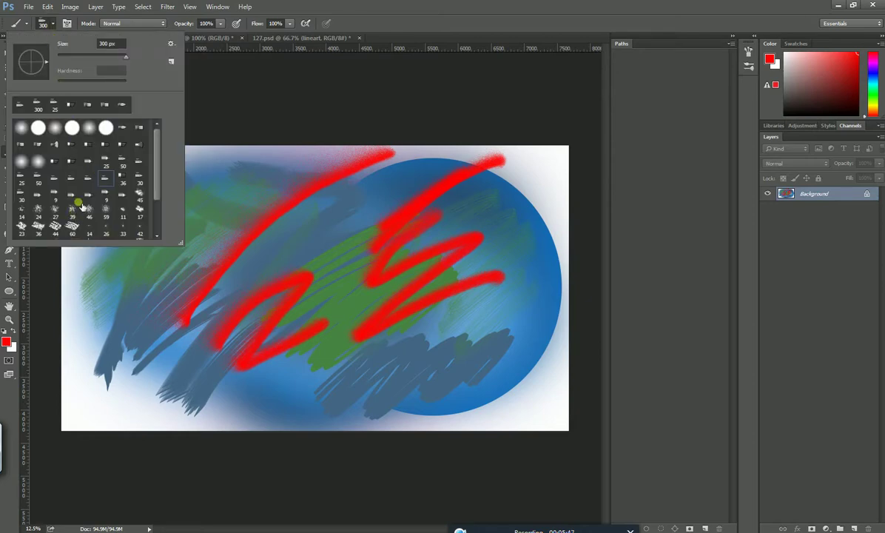
click(140, 191)
click(327, 291)
key(bracketright)
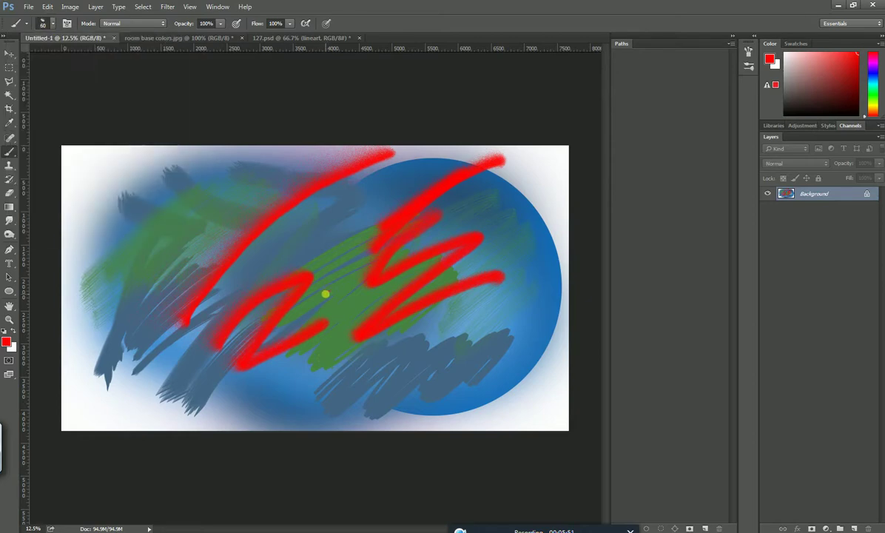
mouse_move(321, 291)
mouse_down()
mouse_move(342, 240)
mouse_move(304, 245)
mouse_move(283, 227)
mouse_move(194, 276)
mouse_move(195, 249)
mouse_up()
drag(329, 256, 350, 213)
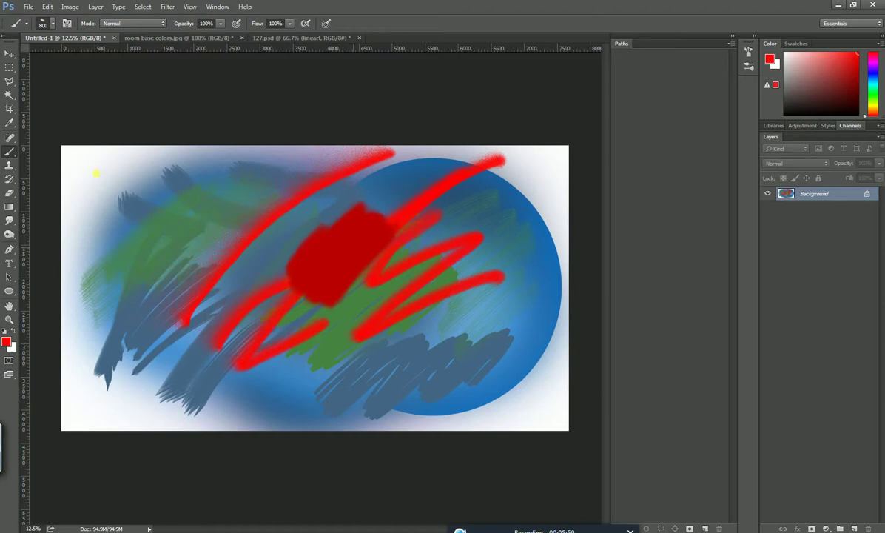
drag(314, 194, 267, 223)
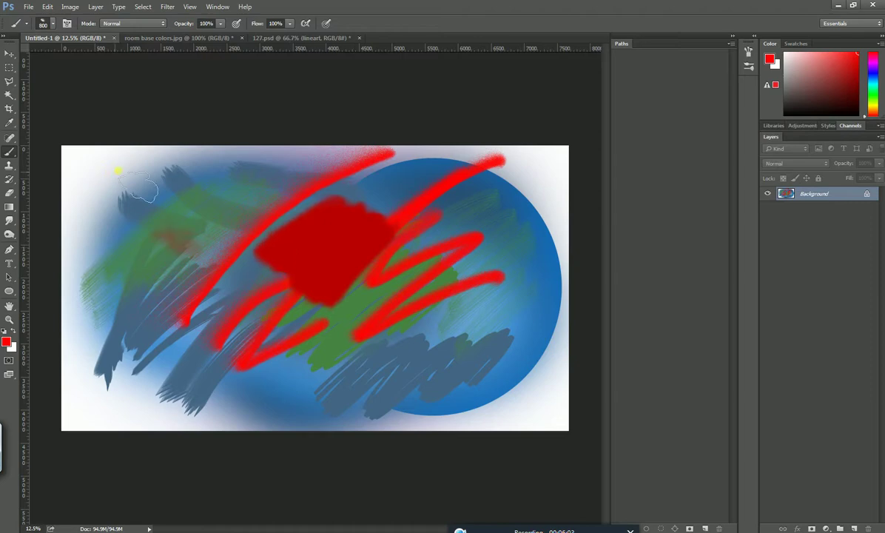
mouse_move(192, 211)
mouse_down()
mouse_move(214, 185)
mouse_move(250, 178)
mouse_up()
Step: Pick the 33 px scatter brush preset, enlarge it to 1500 px, and scatter red spots along the canvas's upper left
click(51, 24)
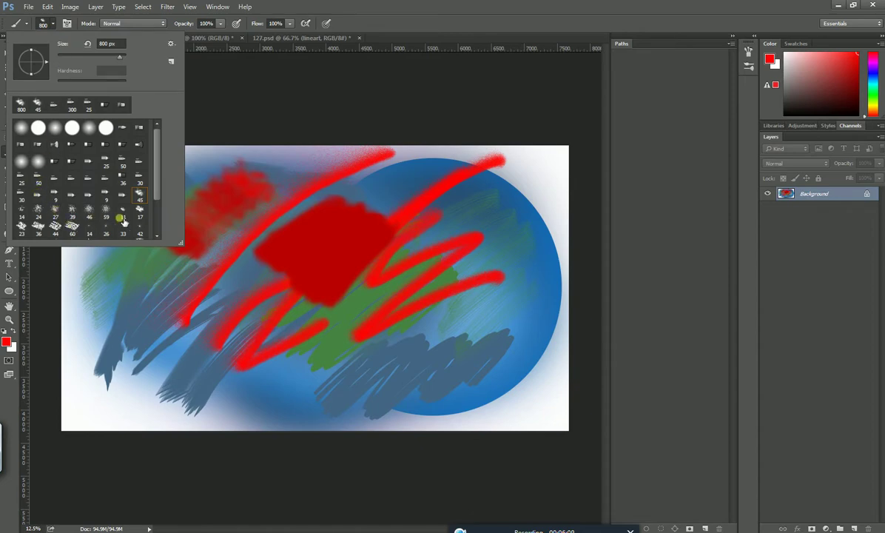
key(])
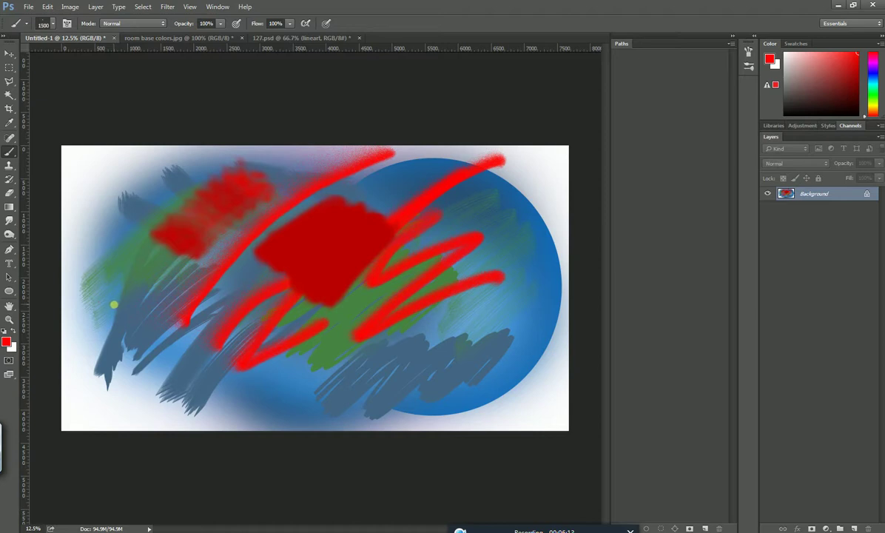
mouse_move(124, 282)
mouse_down()
mouse_move(124, 249)
mouse_move(109, 229)
mouse_move(92, 226)
mouse_move(146, 195)
mouse_move(97, 195)
mouse_move(116, 180)
mouse_move(169, 172)
mouse_up()
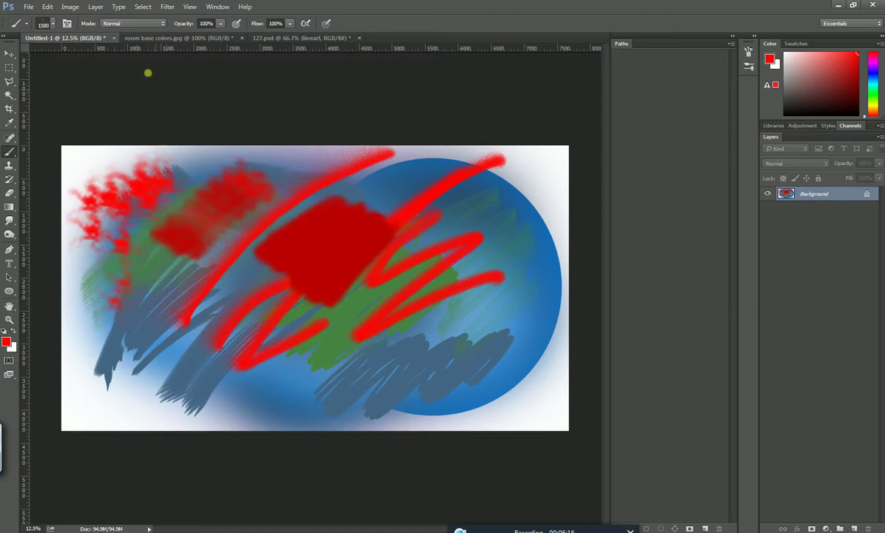
Step: Switch to the 112 px grass brush preset and paint two red horizontal strokes across the lower middle of the canvas
click(52, 29)
drag(158, 192, 164, 229)
click(57, 194)
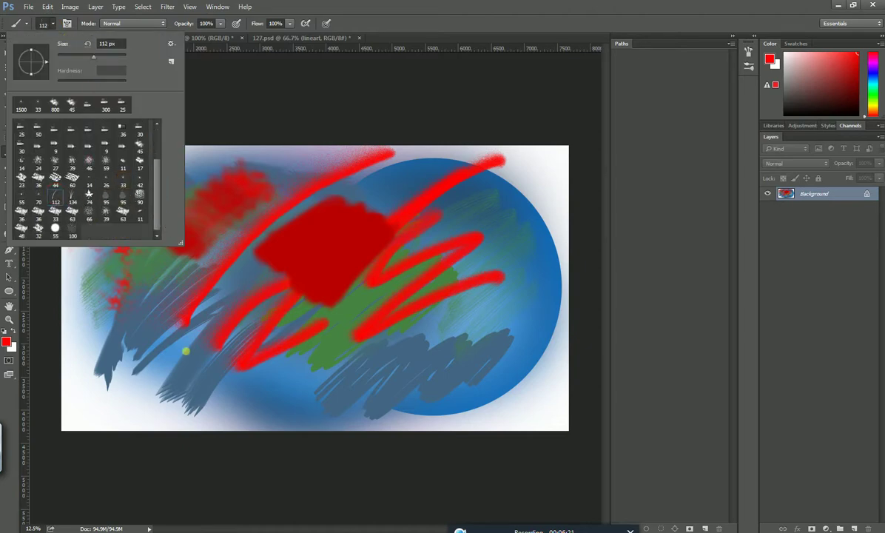
click(192, 335)
mouse_move(194, 332)
mouse_down()
mouse_move(403, 338)
mouse_move(231, 354)
mouse_up()
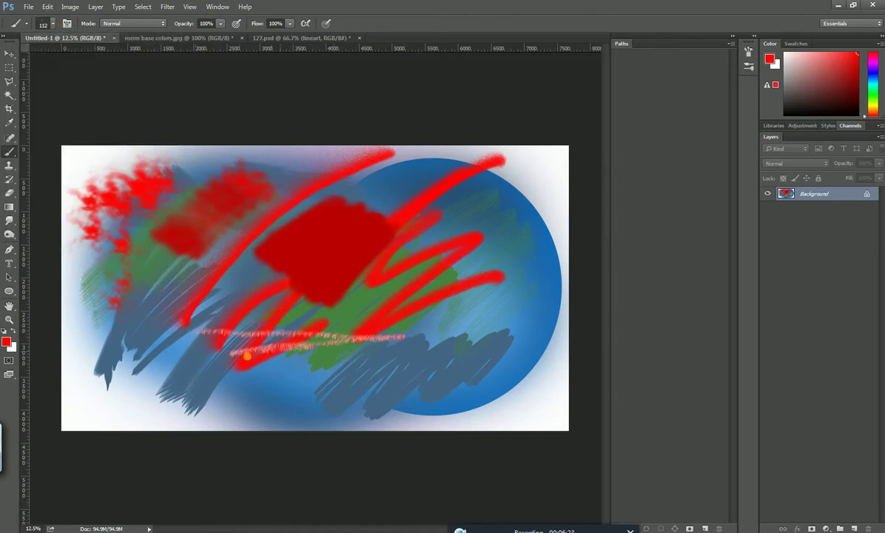
Step: Set the foreground color to bright green 00ff18 and the background color to dark green 22840b
click(7, 341)
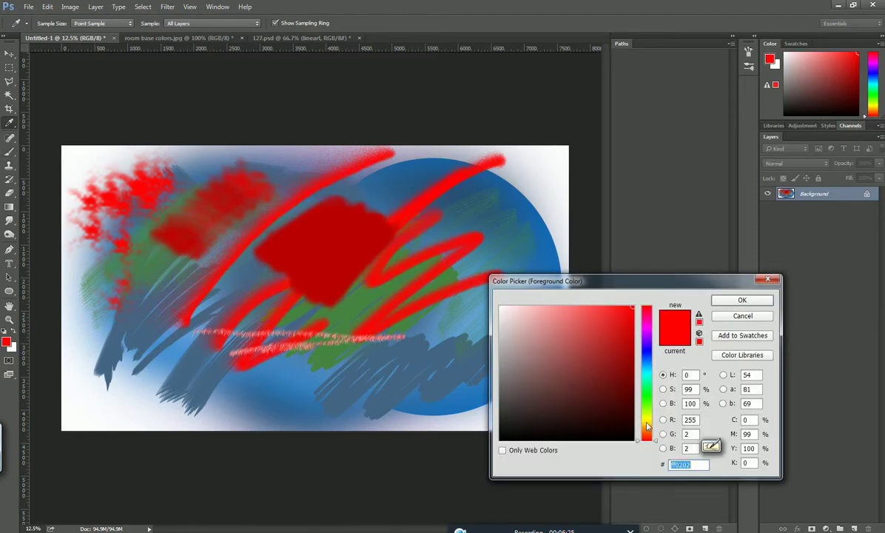
drag(645, 427, 646, 392)
click(737, 301)
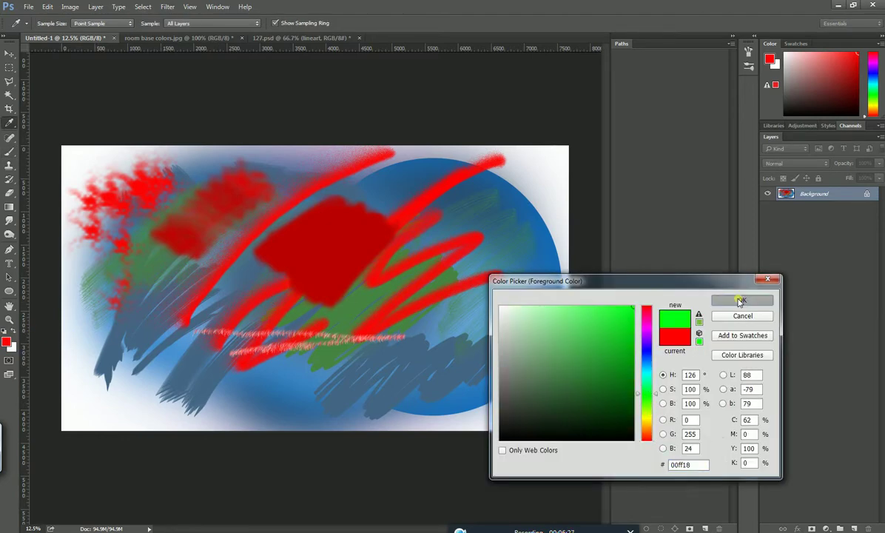
click(13, 347)
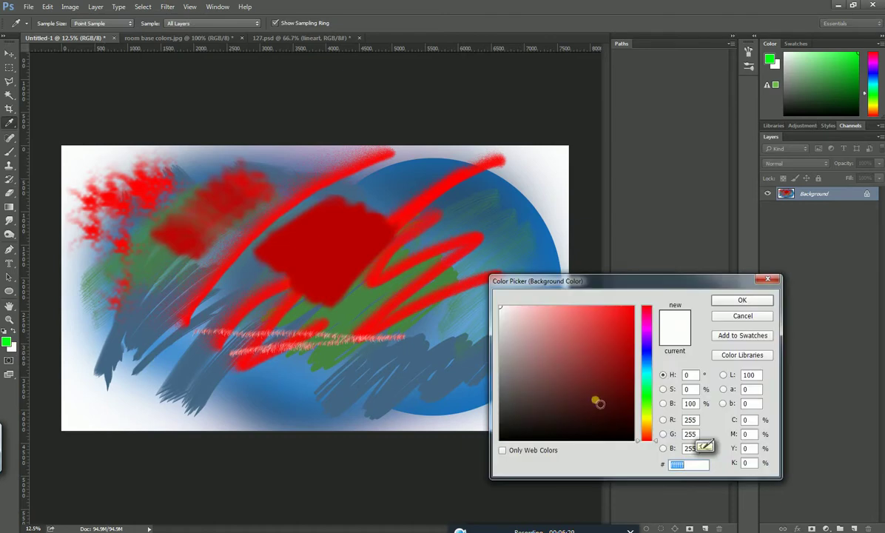
mouse_move(648, 410)
mouse_down()
mouse_move(648, 390)
mouse_move(611, 377)
mouse_move(622, 371)
mouse_move(645, 400)
mouse_up()
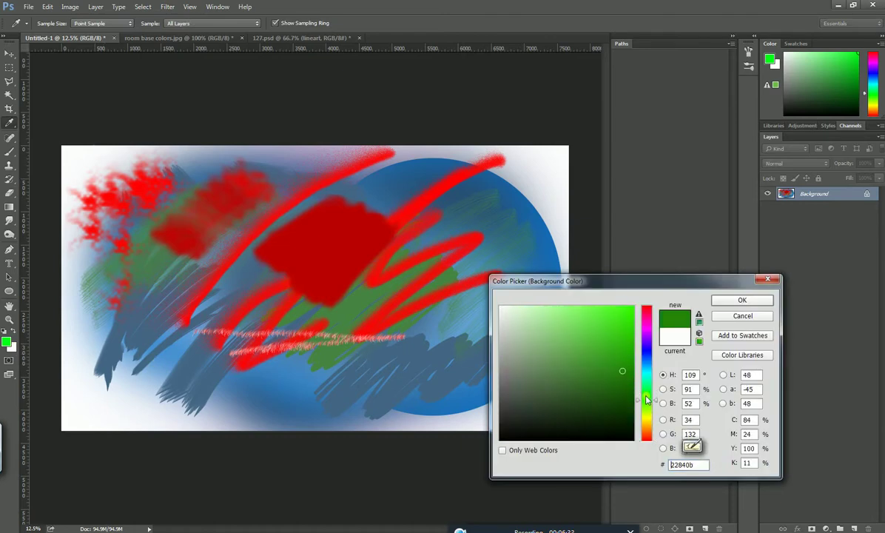
click(762, 298)
Step: Paint a green stroke across the middle with the 112 px grass brush, and cover the center and lower left with grass at 1900 px
key(b)
mouse_move(221, 275)
mouse_down()
mouse_move(331, 262)
mouse_move(447, 268)
mouse_move(320, 260)
mouse_move(404, 264)
mouse_up()
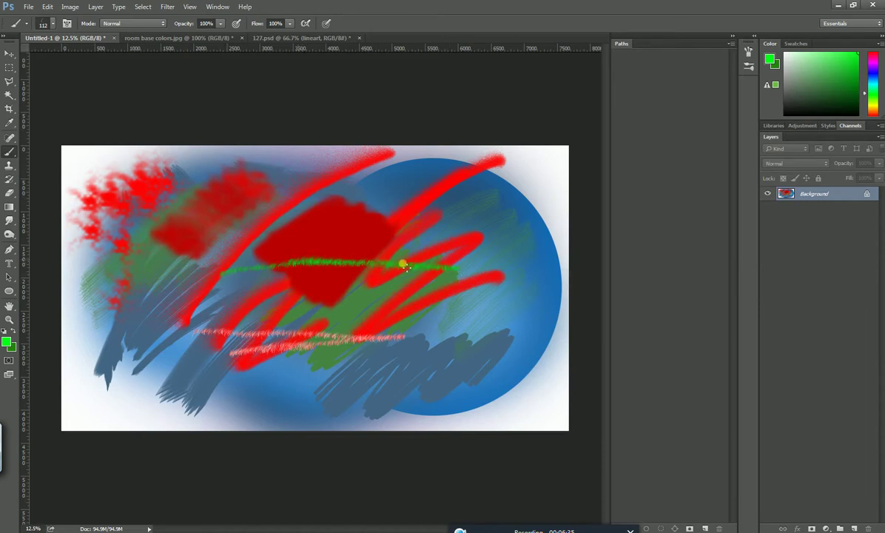
key(period)
mouse_move(236, 278)
mouse_down()
mouse_move(407, 295)
mouse_move(214, 313)
mouse_move(148, 374)
mouse_move(362, 355)
mouse_move(395, 291)
mouse_up()
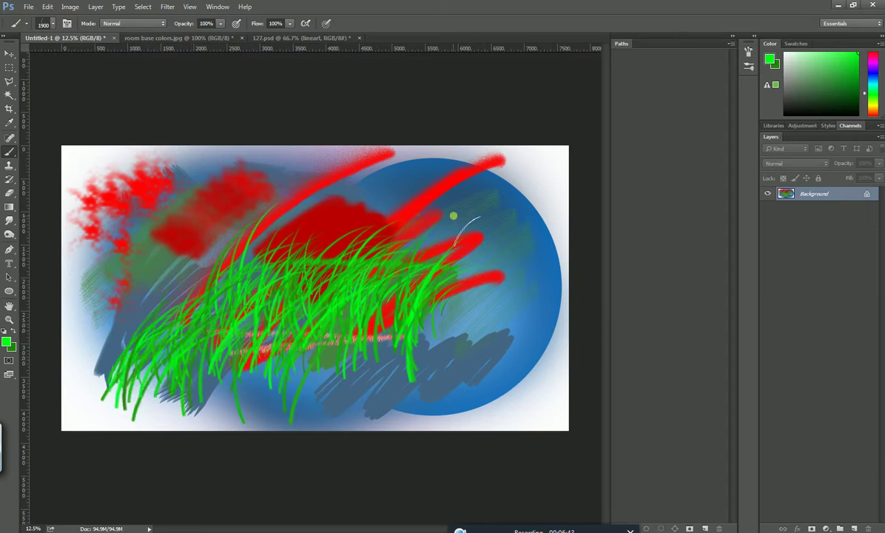
Step: Select the whole canvas and fill it with the dark green background color
key(ctrl+a)
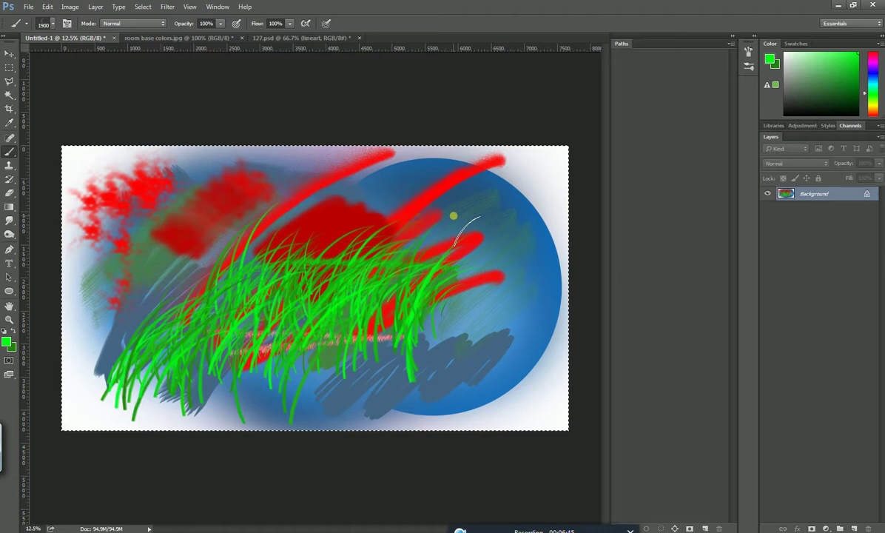
key(alt+BackSpace)
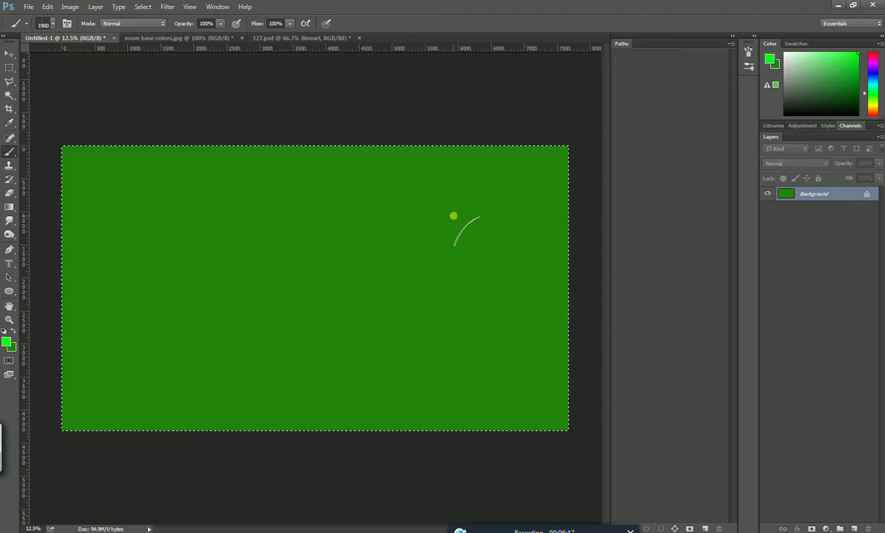
Step: Fill the selected canvas with the bright green foreground color and turn it white using Hue/Saturation with Lightness +100
key(alt+BackSpace)
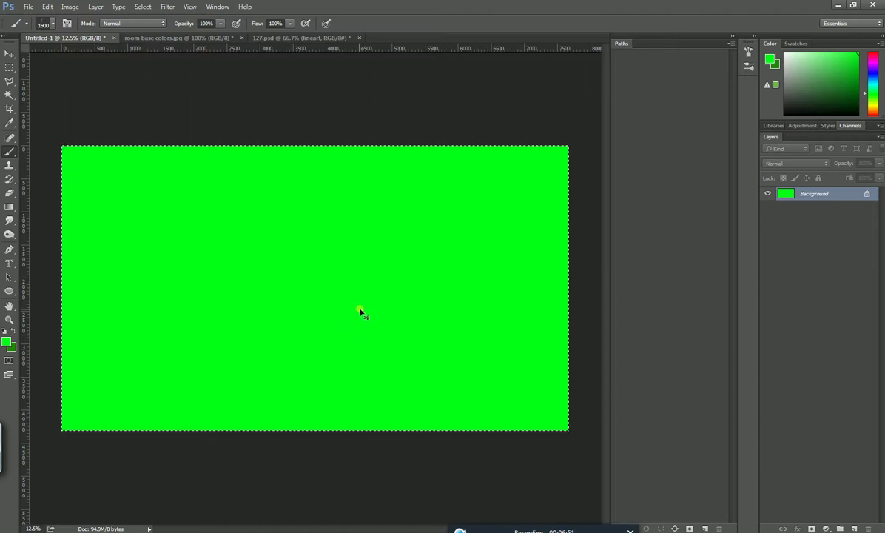
key(ctrl+u)
drag(729, 220, 805, 224)
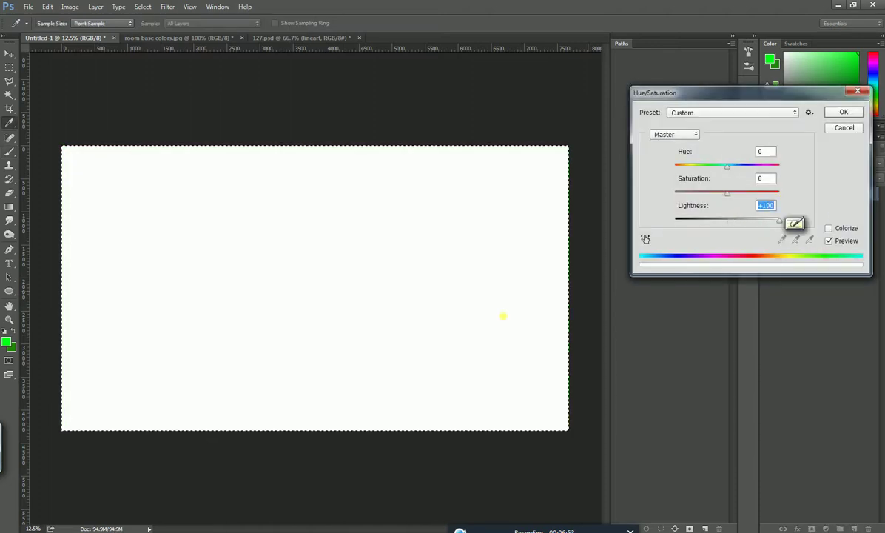
click(857, 112)
Step: Paint two-tone green grass across the middle of the white canvas with the 1900 px grass brush
mouse_move(150, 287)
mouse_down()
mouse_move(317, 276)
mouse_move(394, 280)
mouse_move(234, 291)
mouse_move(442, 286)
mouse_move(318, 295)
mouse_move(361, 303)
mouse_up()
mouse_move(362, 364)
mouse_down()
mouse_move(322, 374)
mouse_move(370, 355)
mouse_up()
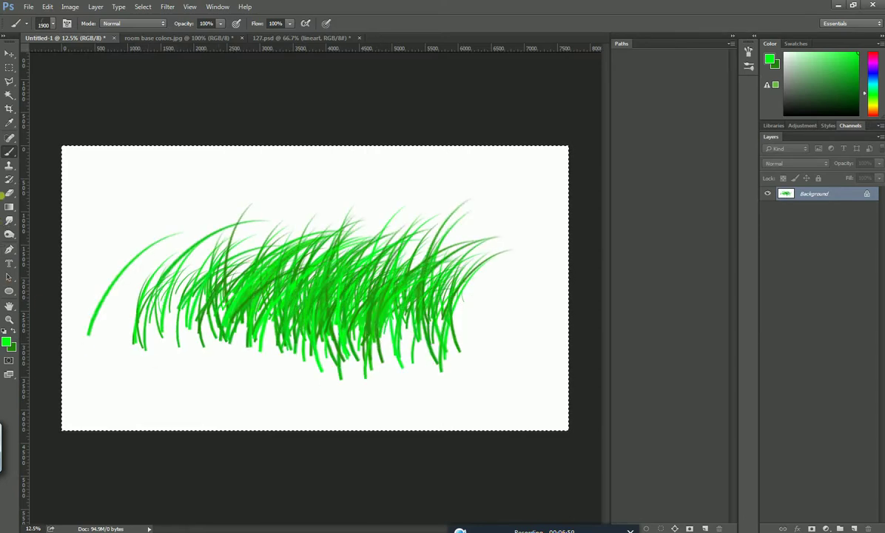
Step: Switch to the 134 px grass brush preset and paint varied green grass across the middle, enlarging the brush to 1400 px
right_click(11, 157)
click(45, 23)
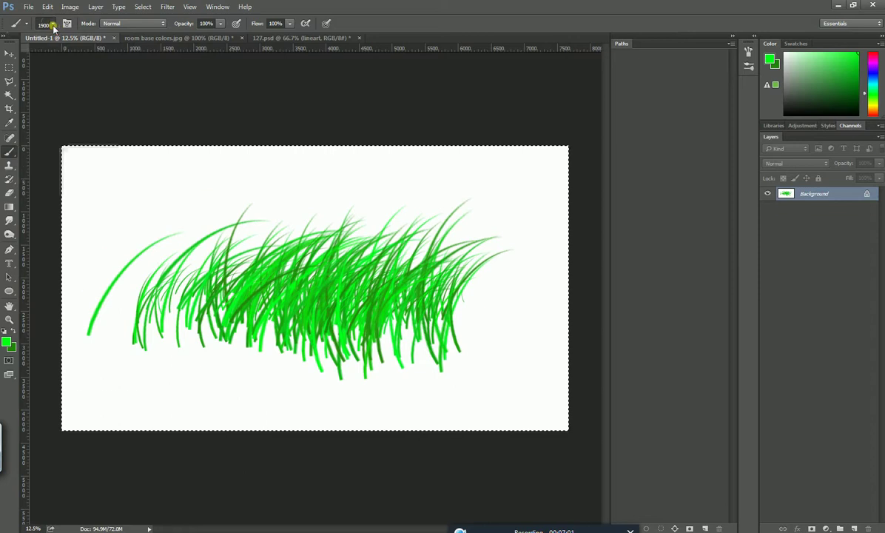
click(44, 23)
click(241, 281)
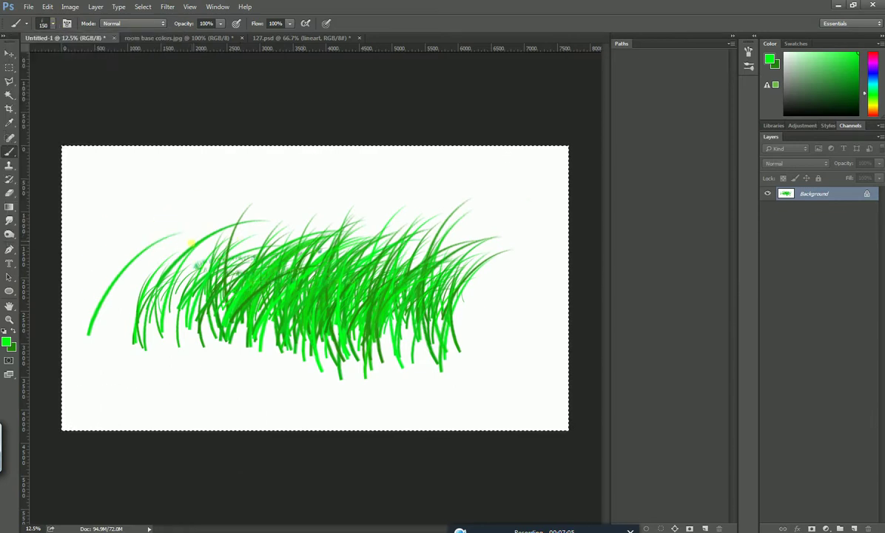
mouse_move(179, 249)
mouse_down()
mouse_move(356, 251)
mouse_move(414, 266)
mouse_move(396, 293)
mouse_move(473, 270)
mouse_move(229, 261)
mouse_move(300, 297)
mouse_move(199, 281)
mouse_move(348, 274)
mouse_move(548, 285)
mouse_up()
mouse_move(318, 281)
mouse_down()
mouse_move(533, 333)
mouse_move(133, 348)
mouse_move(118, 290)
mouse_move(333, 303)
mouse_up()
drag(159, 326, 366, 290)
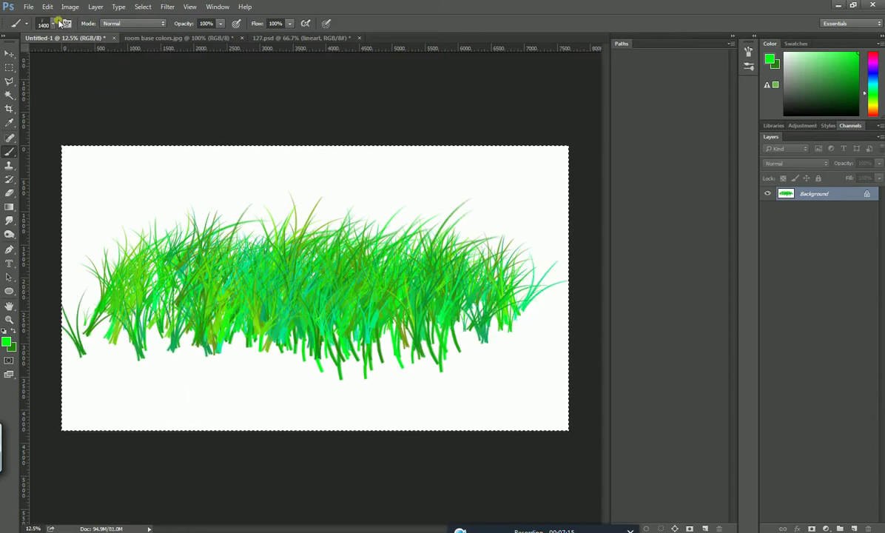
Step: Switch to the 74 px maple leaf brush preset and paint small green leaves above the grass, plus large ones over the center
click(54, 23)
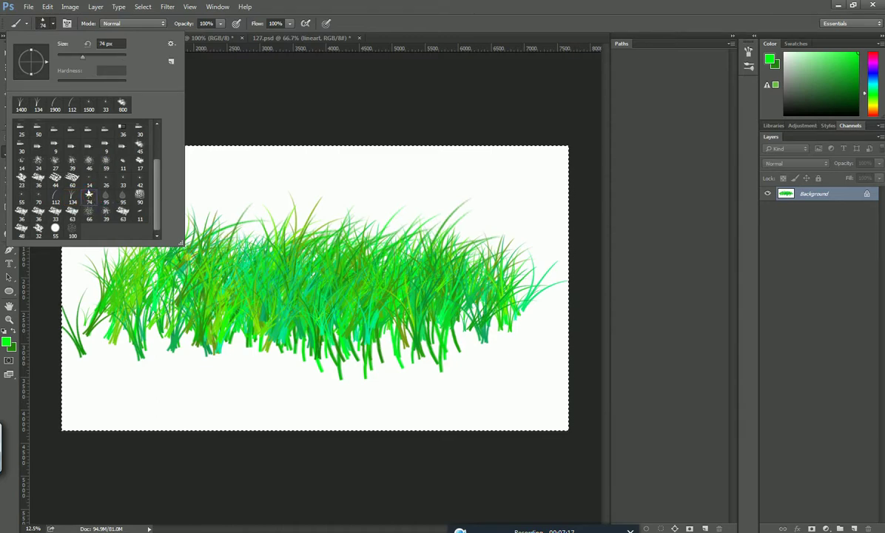
double_click(89, 194)
mouse_move(284, 218)
mouse_down()
mouse_move(329, 196)
mouse_move(421, 198)
mouse_move(455, 211)
mouse_up()
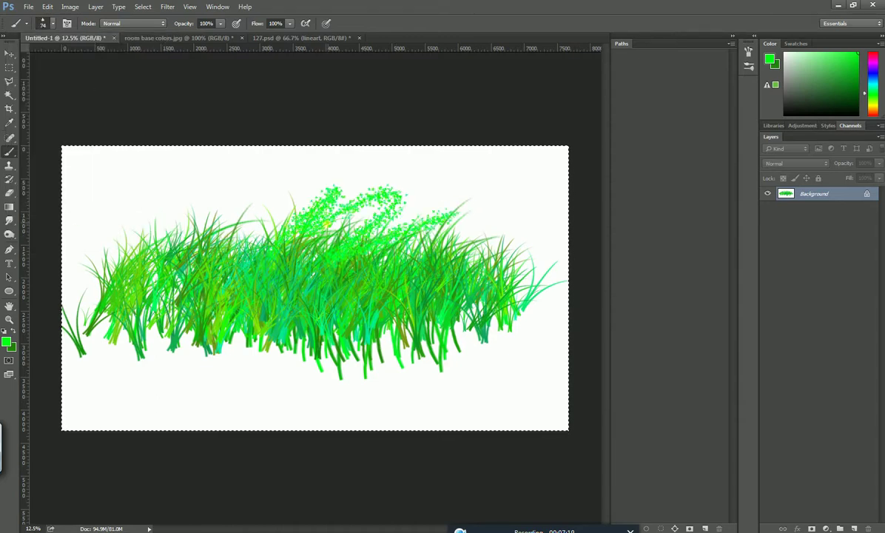
mouse_move(241, 256)
mouse_down()
mouse_move(318, 240)
mouse_move(369, 248)
mouse_move(418, 295)
mouse_move(318, 296)
mouse_up()
Step: Set the foreground color to orange and scatter maple leaves over most of the canvas with the leaf brush at 1600 px
click(9, 339)
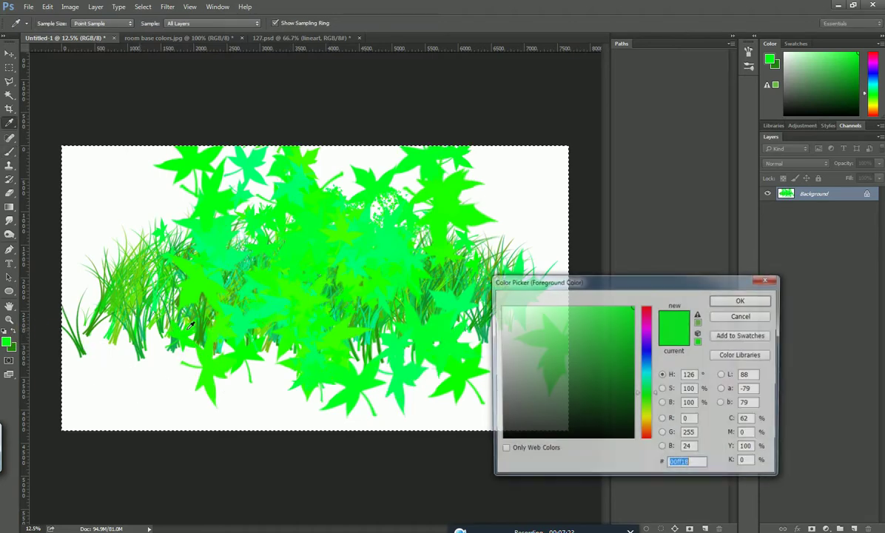
drag(648, 412, 646, 426)
click(629, 311)
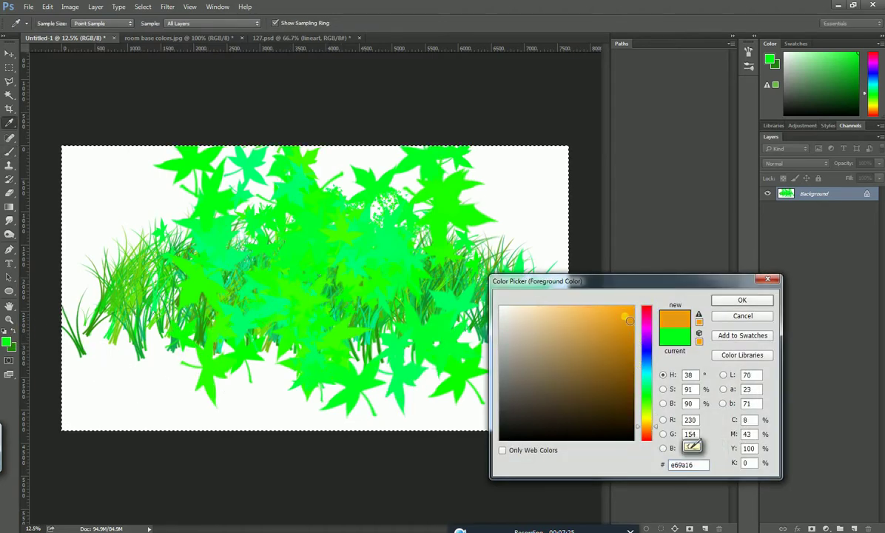
click(742, 300)
mouse_move(252, 270)
mouse_down()
mouse_move(222, 296)
mouse_move(370, 274)
mouse_move(405, 336)
mouse_move(340, 244)
mouse_move(199, 256)
mouse_up()
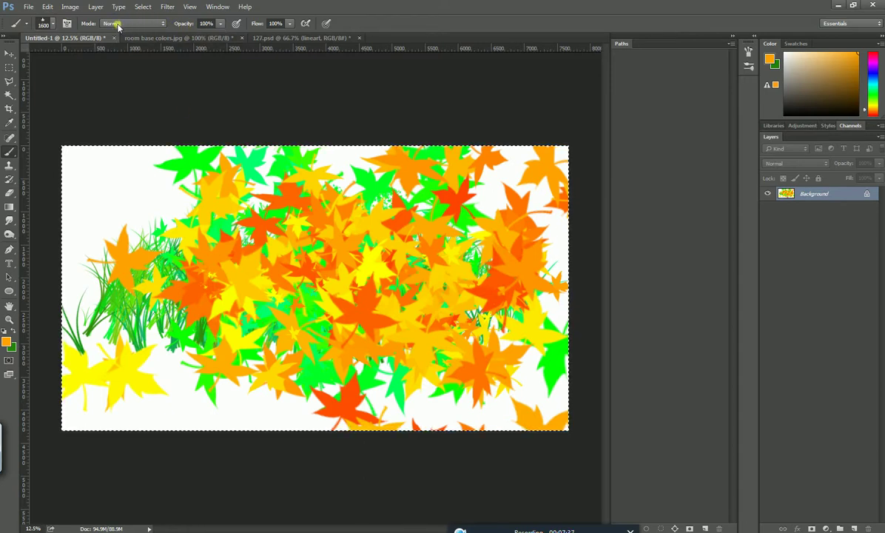
Step: Set the brush opacity to 35% and paint translucent 1600 px maple leaves over the left and center of the canvas
click(220, 25)
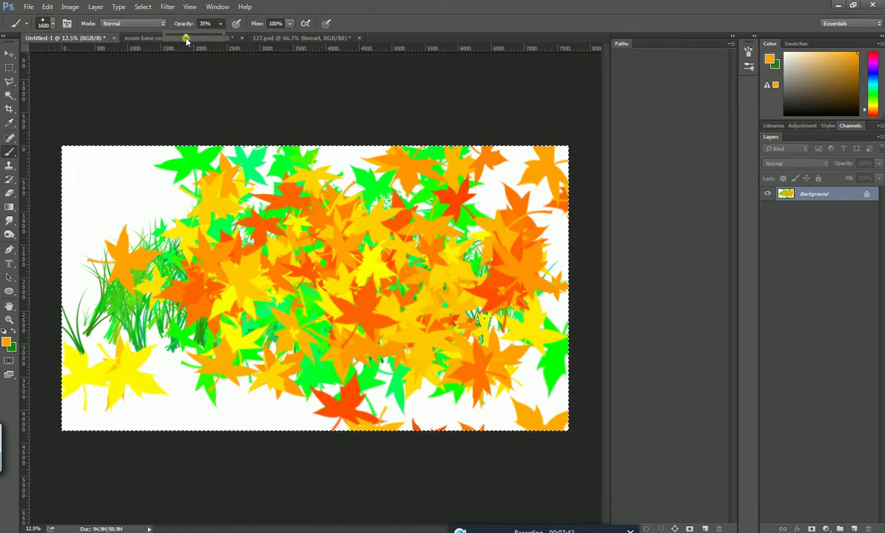
click(277, 282)
click(201, 268)
drag(182, 267, 326, 278)
drag(393, 285, 47, 259)
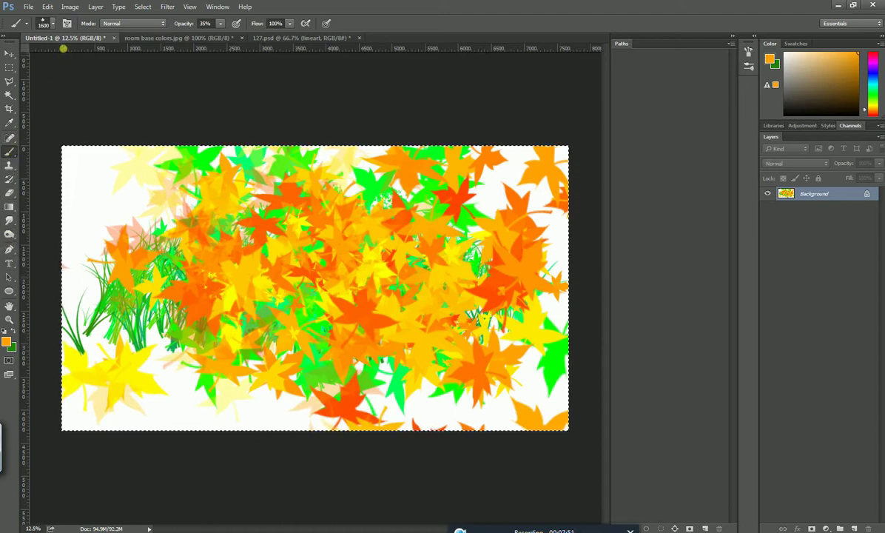
Step: Switch to the 112 px grass brush preset and paint grass over the center-left leaves at 35% opacity
click(51, 26)
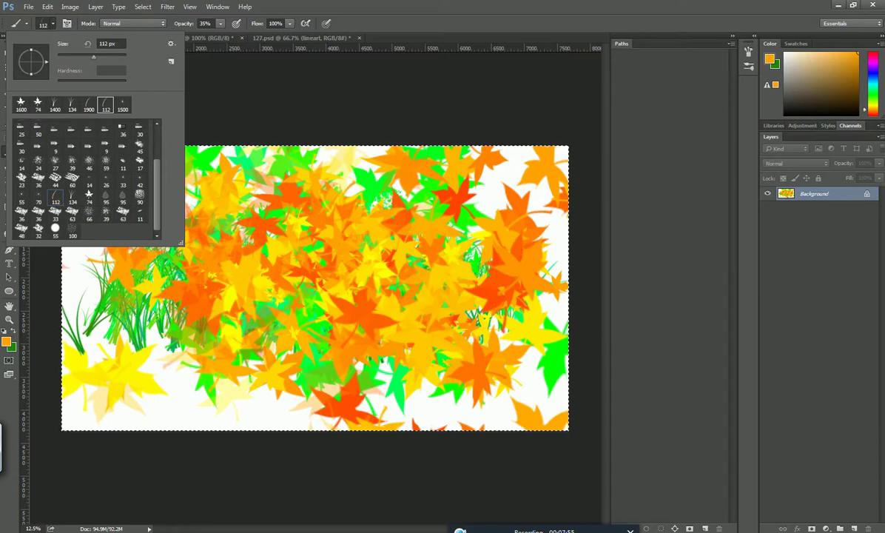
click(299, 289)
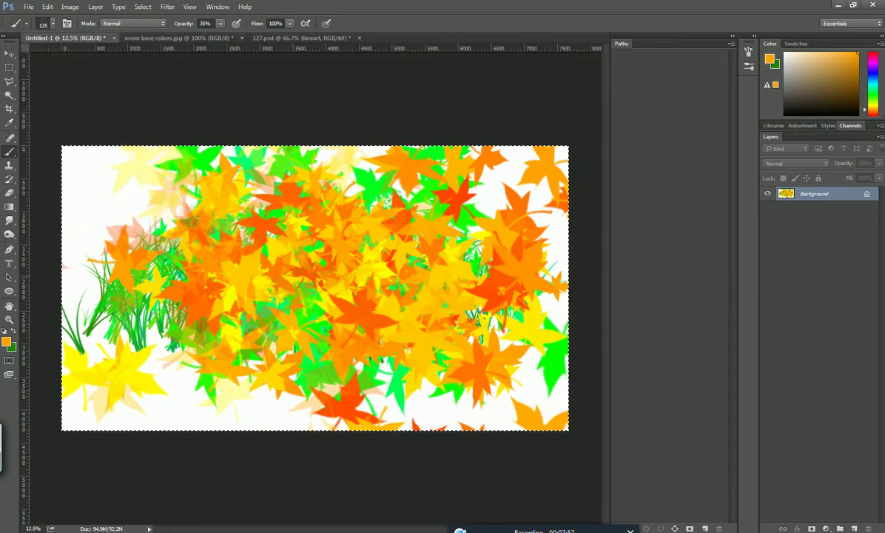
mouse_move(215, 304)
mouse_down()
mouse_move(222, 281)
mouse_move(280, 307)
mouse_move(255, 300)
mouse_move(366, 317)
mouse_move(326, 293)
mouse_move(251, 285)
mouse_move(318, 281)
mouse_move(269, 293)
mouse_move(394, 301)
mouse_move(357, 285)
mouse_up()
Step: Paint more grass over the center-left and upper-right leaves at changed brush opacities, ending at 100%
click(222, 24)
mouse_move(230, 221)
mouse_down()
mouse_move(235, 236)
mouse_move(212, 257)
mouse_move(311, 284)
mouse_move(198, 278)
mouse_up()
click(221, 24)
mouse_move(390, 221)
mouse_down()
mouse_move(489, 250)
mouse_move(383, 219)
mouse_move(372, 231)
mouse_move(448, 244)
mouse_move(404, 266)
mouse_up()
Step: Try the brush opacity at 1% and at 57%, painting translucent 1200 px grass over the left and lower canvas
click(219, 25)
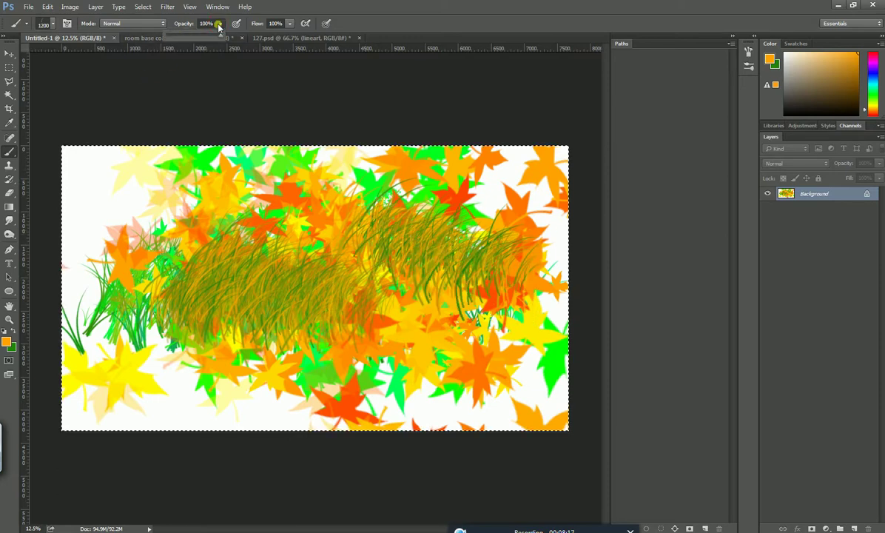
drag(171, 42, 121, 69)
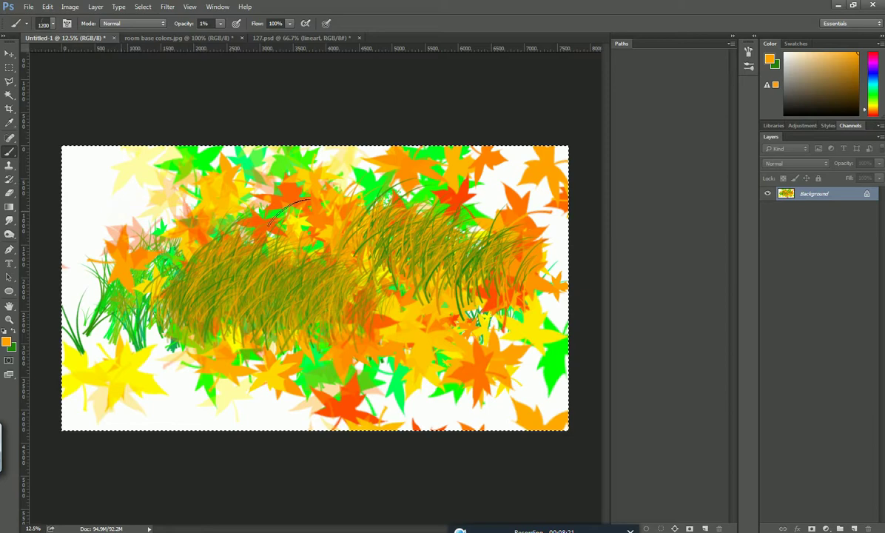
click(220, 23)
mouse_move(131, 191)
mouse_down()
mouse_move(492, 264)
mouse_move(379, 271)
mouse_move(187, 255)
mouse_move(126, 222)
mouse_move(95, 249)
mouse_move(162, 258)
mouse_move(213, 302)
mouse_move(111, 273)
mouse_move(134, 310)
mouse_move(370, 333)
mouse_move(259, 392)
mouse_move(311, 370)
mouse_move(193, 370)
mouse_move(447, 399)
mouse_up()
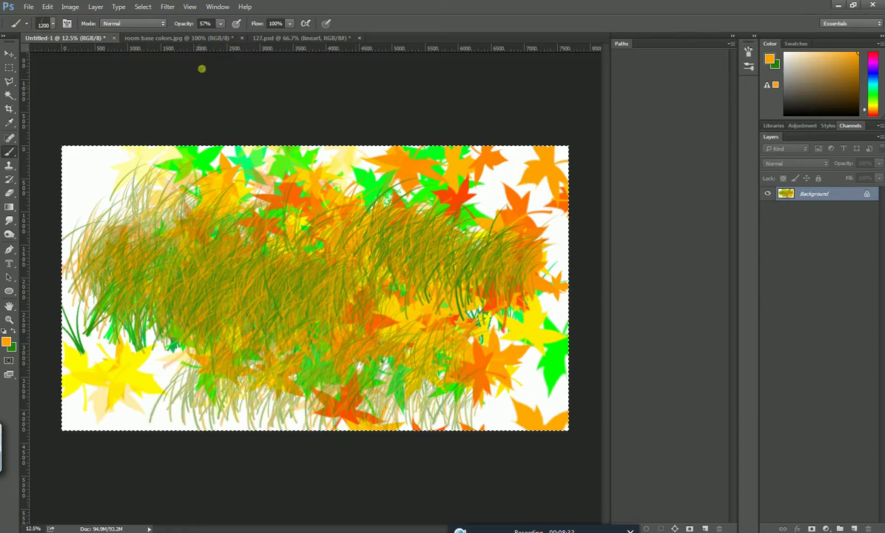
Step: Set the brush opacity to 100% and the flow to 56%, and paint grass across the top and left of the canvas
click(221, 24)
drag(221, 36, 279, 51)
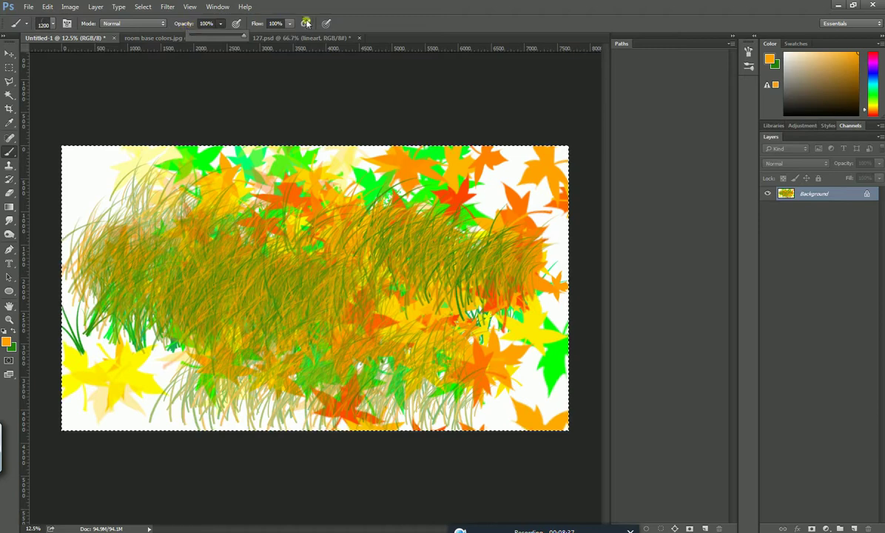
click(289, 23)
drag(290, 36, 265, 35)
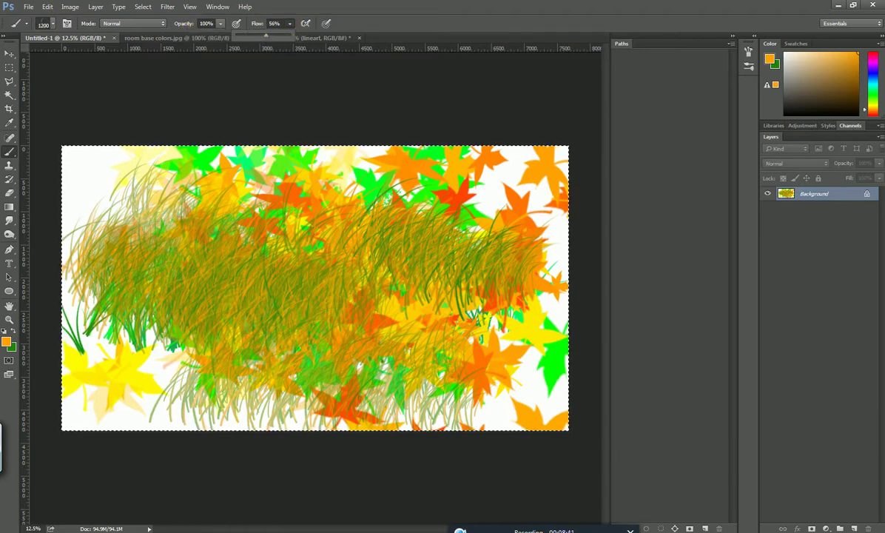
mouse_move(111, 171)
mouse_down()
mouse_move(237, 207)
mouse_move(421, 226)
mouse_move(481, 219)
mouse_up()
mouse_move(236, 195)
mouse_down()
mouse_move(518, 187)
mouse_move(437, 237)
mouse_move(142, 378)
mouse_move(148, 366)
mouse_move(251, 366)
mouse_up()
Step: Paint grass at 5% flow along the lower left, and cover more of the canvas with grass at 41% flow
click(289, 23)
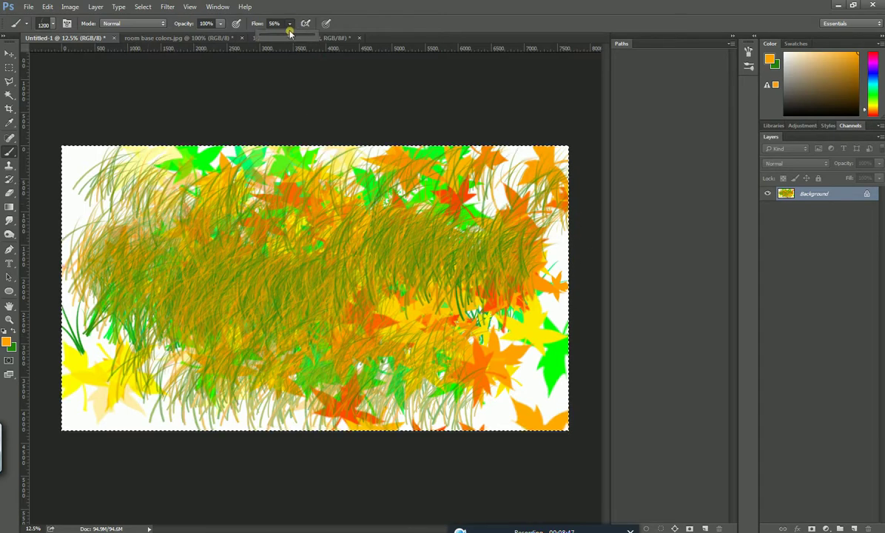
drag(149, 362, 244, 405)
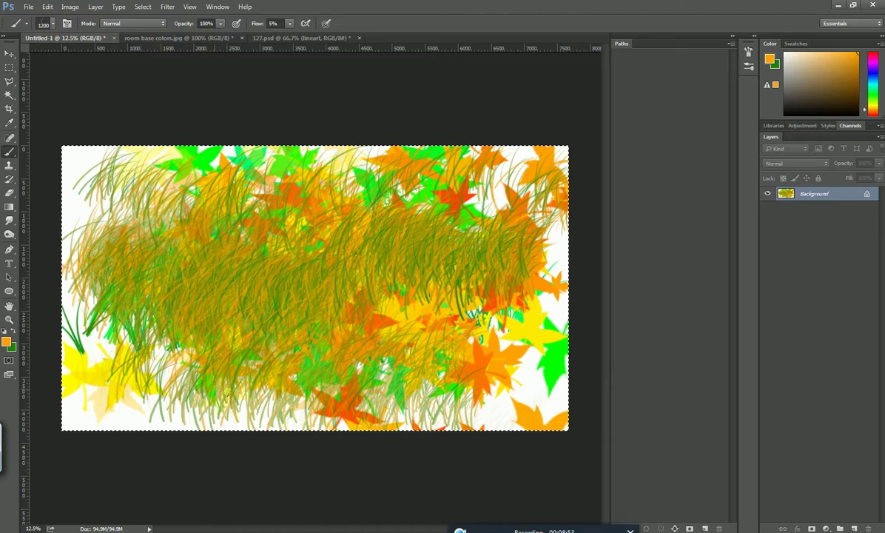
click(289, 23)
drag(287, 35, 306, 43)
mouse_move(90, 361)
mouse_down()
mouse_move(155, 411)
mouse_move(335, 444)
mouse_move(419, 445)
mouse_move(516, 406)
mouse_move(564, 373)
mouse_move(586, 340)
mouse_move(580, 301)
mouse_move(481, 218)
mouse_up()
mouse_move(332, 210)
mouse_down()
mouse_move(193, 171)
mouse_move(90, 183)
mouse_move(76, 197)
mouse_move(81, 224)
mouse_up()
mouse_move(195, 297)
mouse_down()
mouse_move(366, 269)
mouse_move(525, 229)
mouse_move(444, 164)
mouse_move(241, 285)
mouse_move(239, 255)
mouse_move(340, 203)
mouse_move(325, 381)
mouse_move(433, 260)
mouse_move(425, 253)
mouse_up()
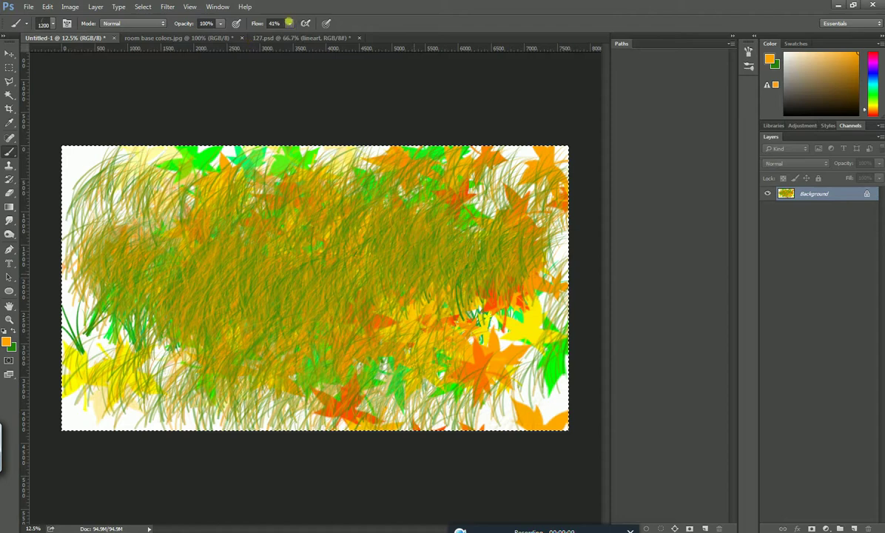
Step: Set the brush flow and opacity to 100% and paint opaque grass blades over the upper-left area
click(289, 25)
drag(292, 36, 380, 40)
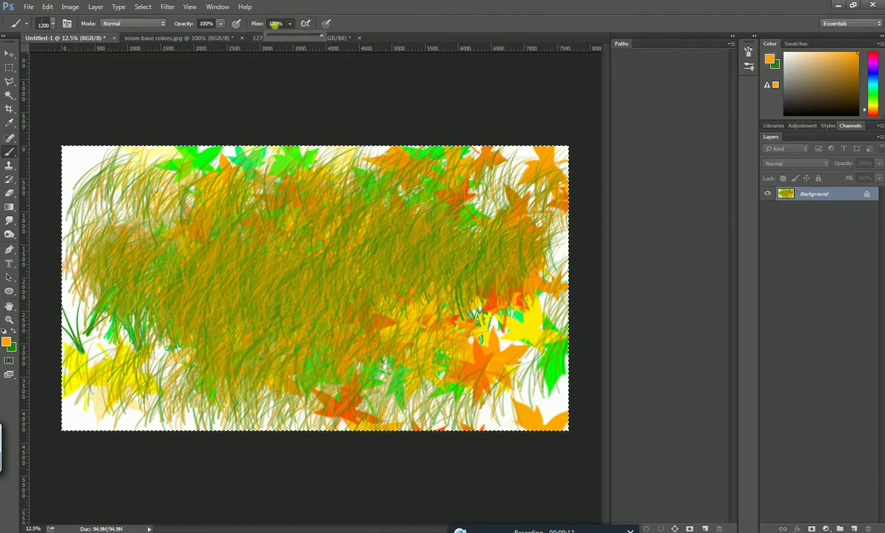
drag(219, 25, 209, 41)
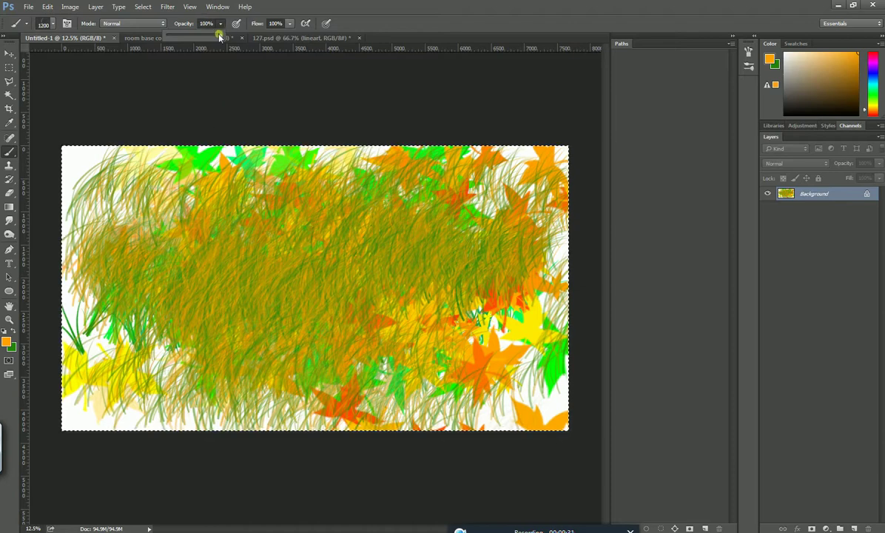
mouse_move(220, 38)
mouse_down()
mouse_move(185, 41)
mouse_move(224, 33)
mouse_move(316, 44)
mouse_up()
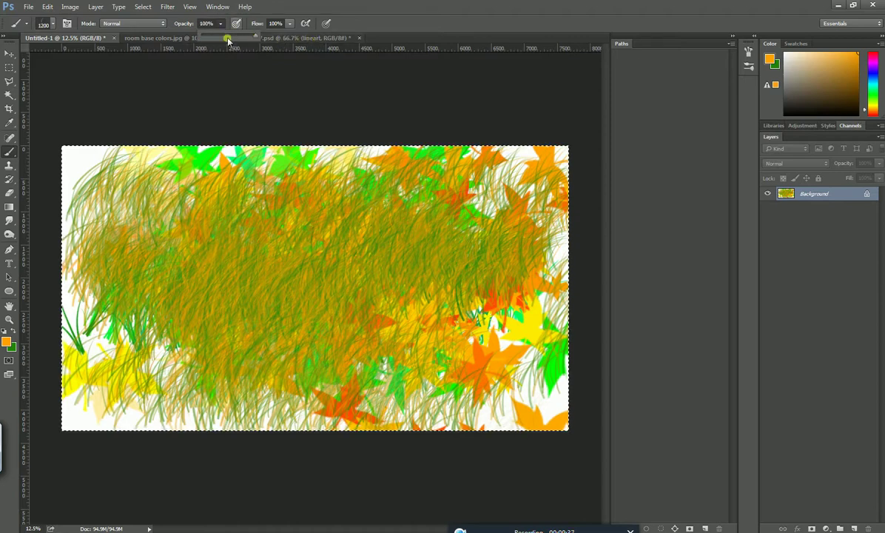
drag(111, 189, 227, 190)
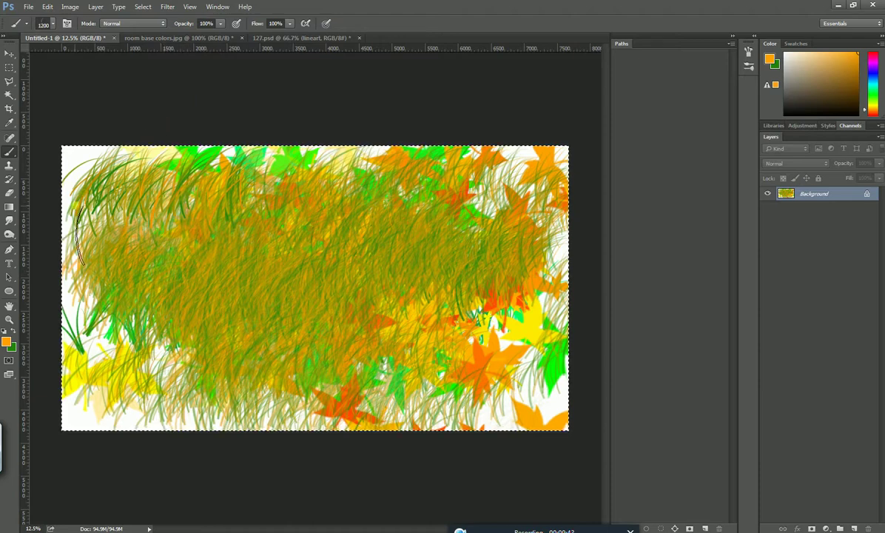
drag(131, 227, 182, 221)
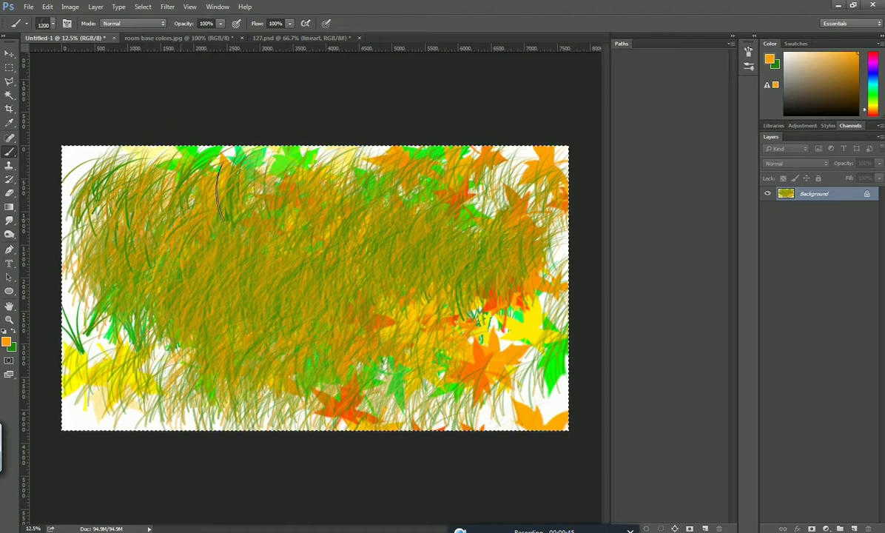
Step: Switch to the 50 px Eraser and erase a few short strokes in the upper-left grass on the Background layer
right_click(9, 153)
click(9, 153)
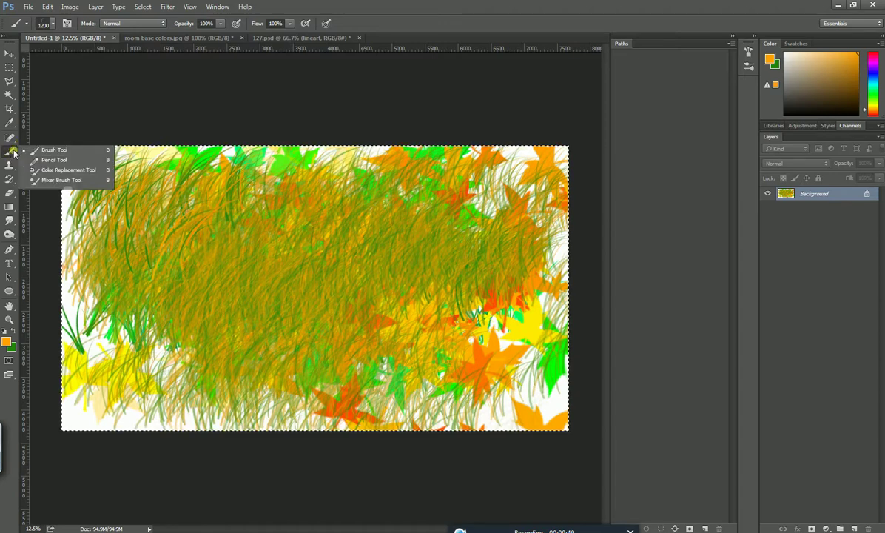
click(9, 194)
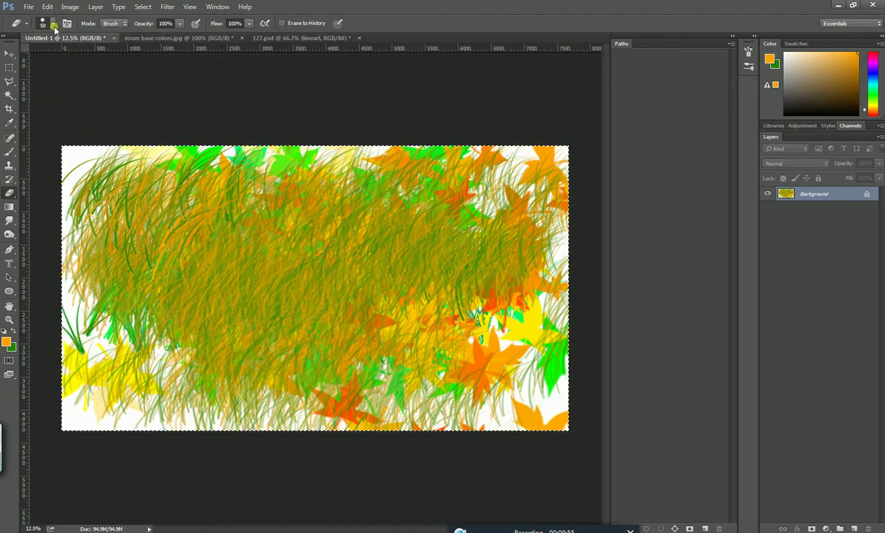
mouse_move(188, 203)
mouse_down()
mouse_move(146, 221)
mouse_move(222, 201)
mouse_move(211, 228)
mouse_up()
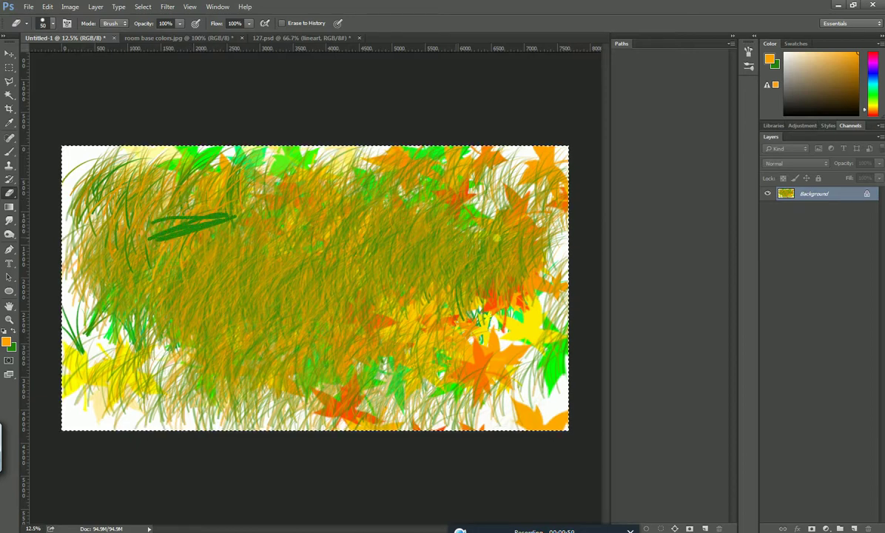
drag(178, 242, 203, 238)
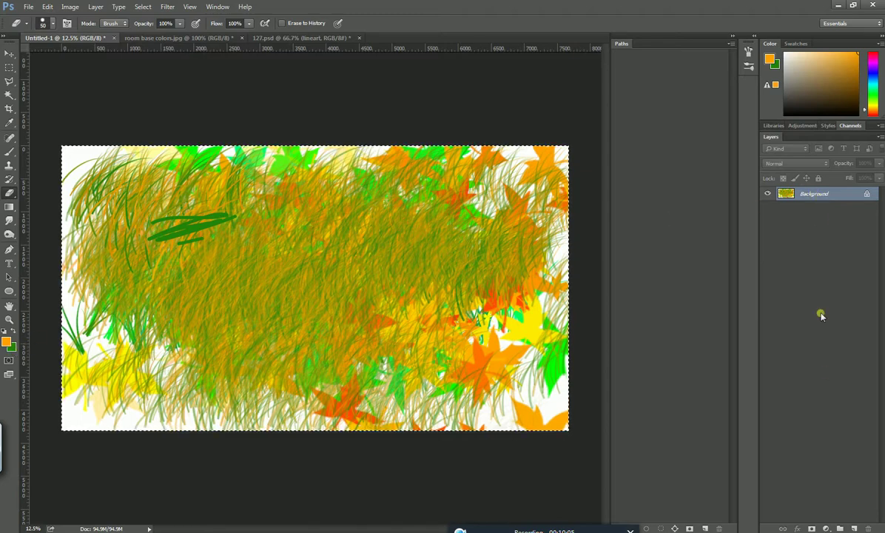
Step: Add a new layer filled with the dark green background color and erase a zigzag through its middle with the 50 px Eraser
click(854, 528)
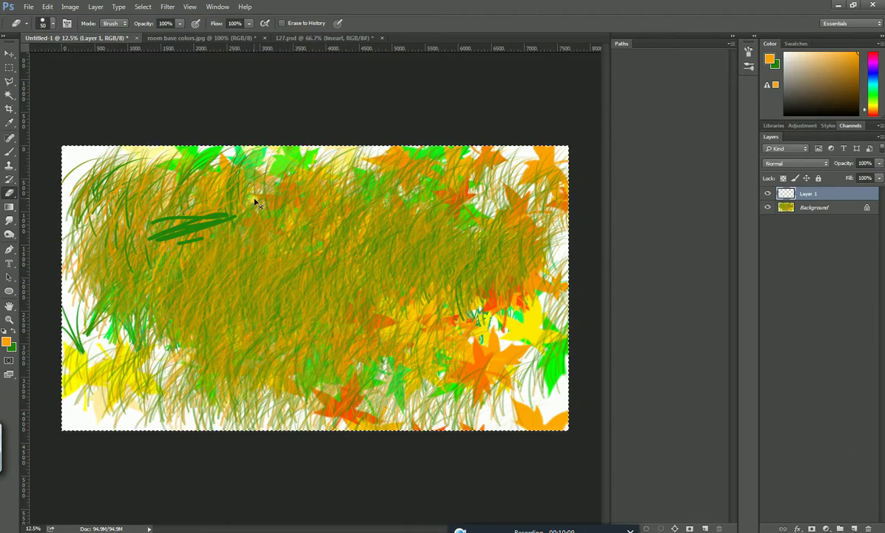
key(ctrl+BackSpace)
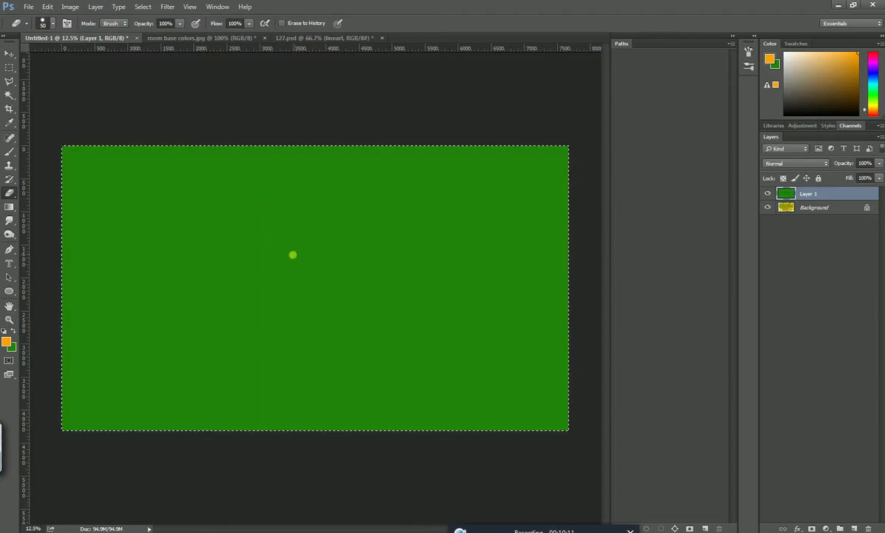
mouse_move(277, 259)
mouse_down()
mouse_move(329, 229)
mouse_move(284, 276)
mouse_move(315, 278)
mouse_move(407, 247)
mouse_move(420, 279)
mouse_up()
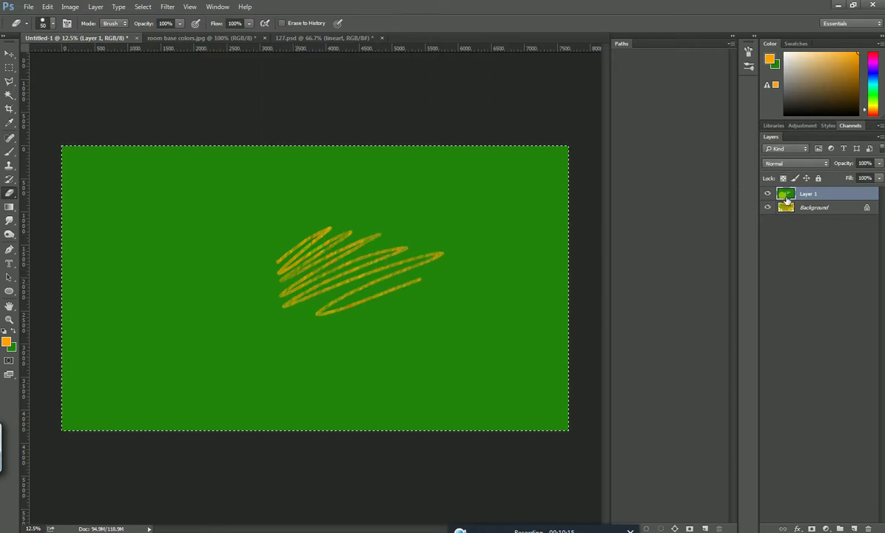
Step: Enlarge the Eraser to 600 px and erase a broad diagonal area through the middle of Layer 1
key(bracketright)
key(bracketright)
key(bracketright)
key(bracketright)
key(bracketright)
key(bracketright)
key(bracketright)
key(bracketright)
key(bracketright)
key(bracketright)
key(bracketright)
key(bracketright)
key(bracketright)
mouse_move(248, 244)
mouse_down()
mouse_move(316, 243)
mouse_move(280, 319)
mouse_move(429, 298)
mouse_move(395, 357)
mouse_move(450, 326)
mouse_up()
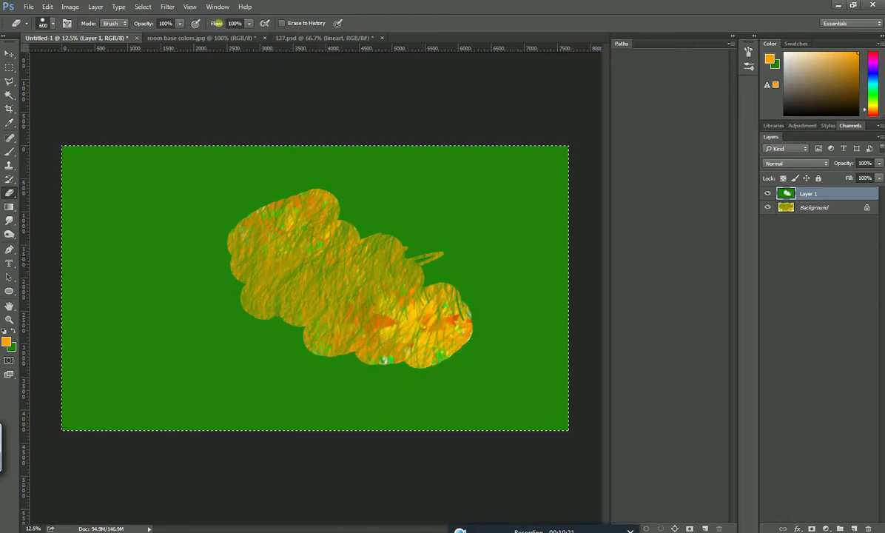
Step: Erase overlapping semi-transparent strokes at 29% opacity along the left part of Layer 1, and restore the Eraser opacity to 100%
click(176, 28)
drag(178, 35, 150, 37)
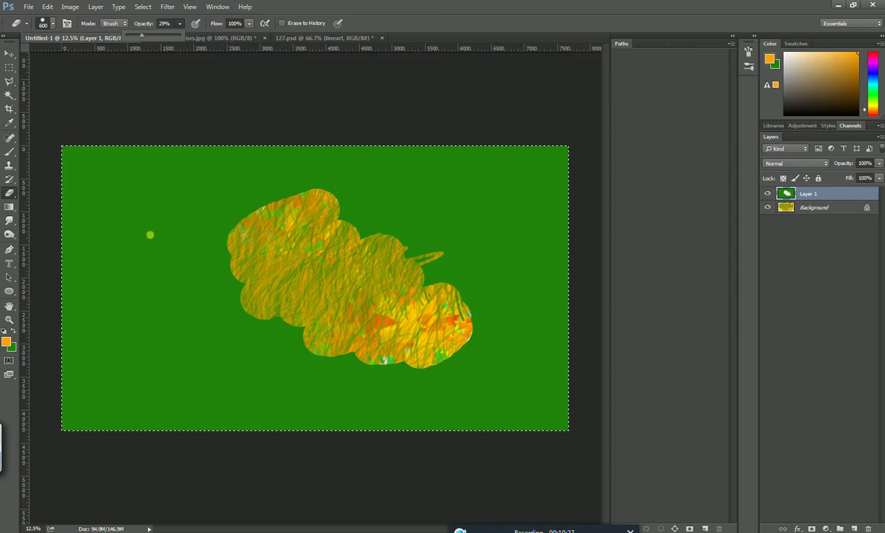
mouse_move(124, 271)
mouse_down()
mouse_move(125, 306)
mouse_move(168, 292)
mouse_move(176, 300)
mouse_move(142, 296)
mouse_move(170, 261)
mouse_up()
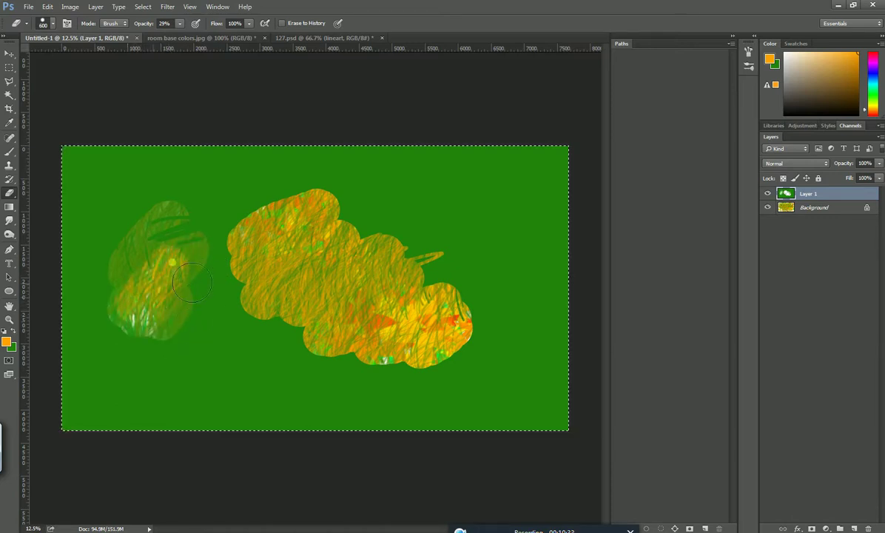
mouse_move(136, 301)
mouse_down()
mouse_move(160, 241)
mouse_move(177, 234)
mouse_move(136, 269)
mouse_move(150, 286)
mouse_move(174, 247)
mouse_up()
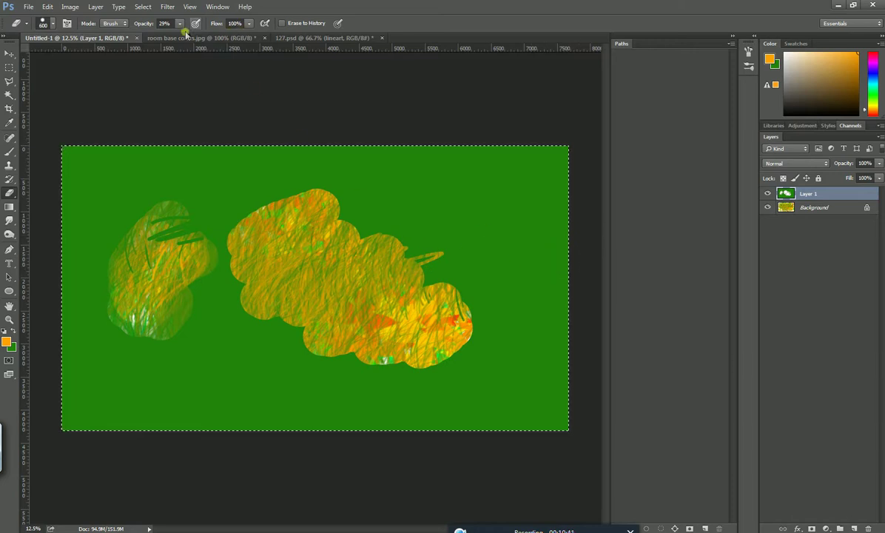
drag(176, 28, 257, 33)
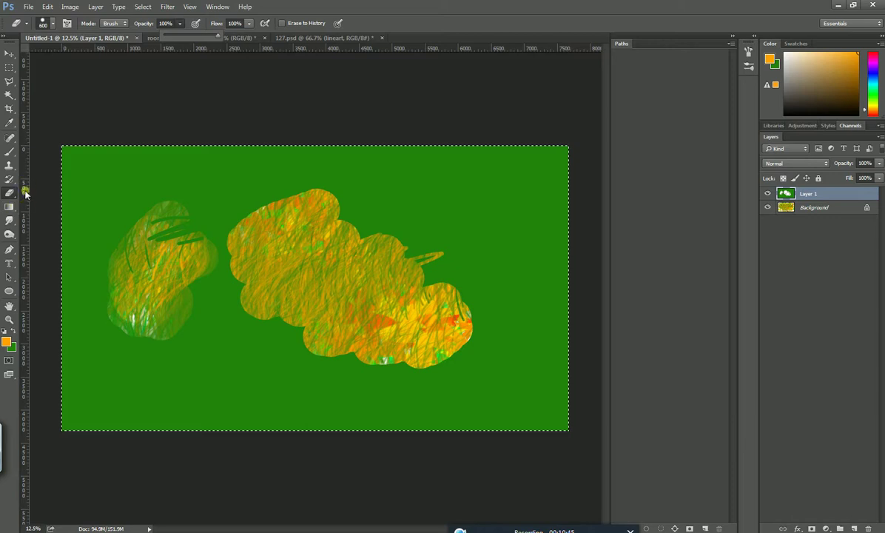
Step: Add a new empty layer above Layer 1 and switch to the freehand Lasso tool
click(9, 207)
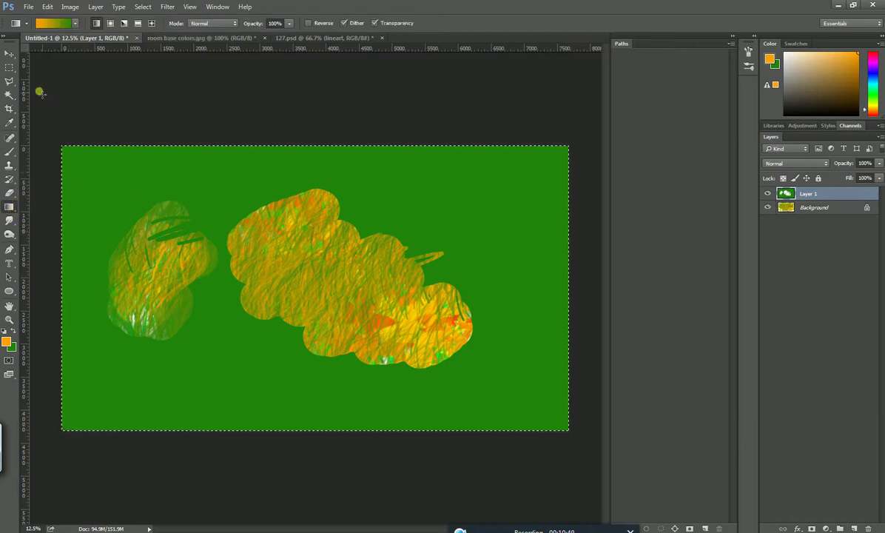
click(853, 529)
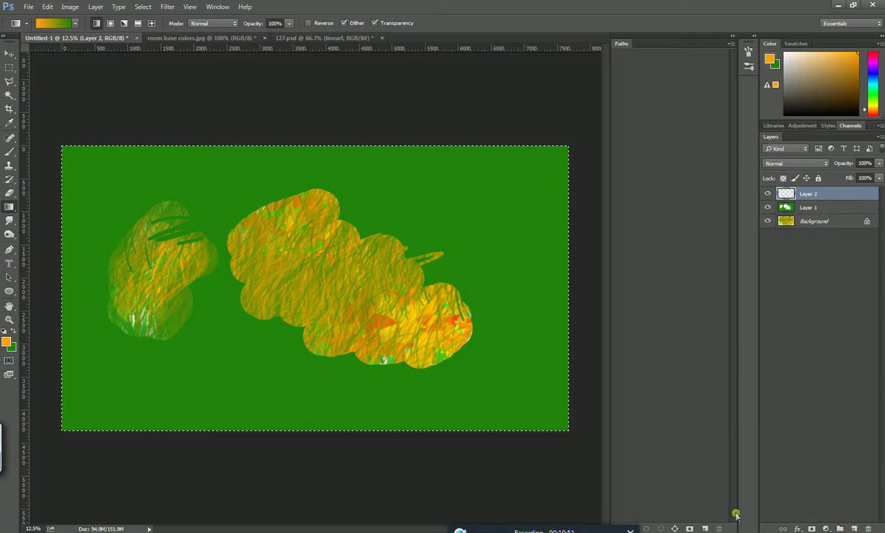
right_click(9, 81)
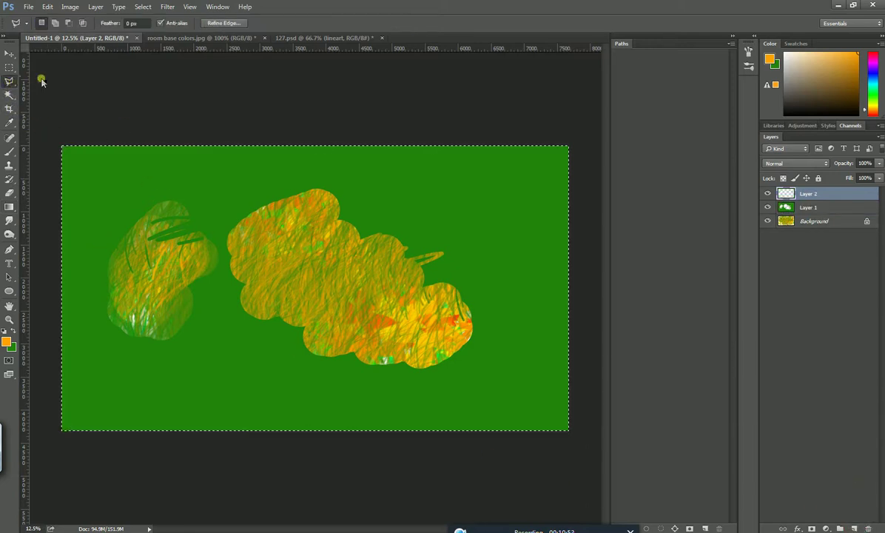
click(58, 83)
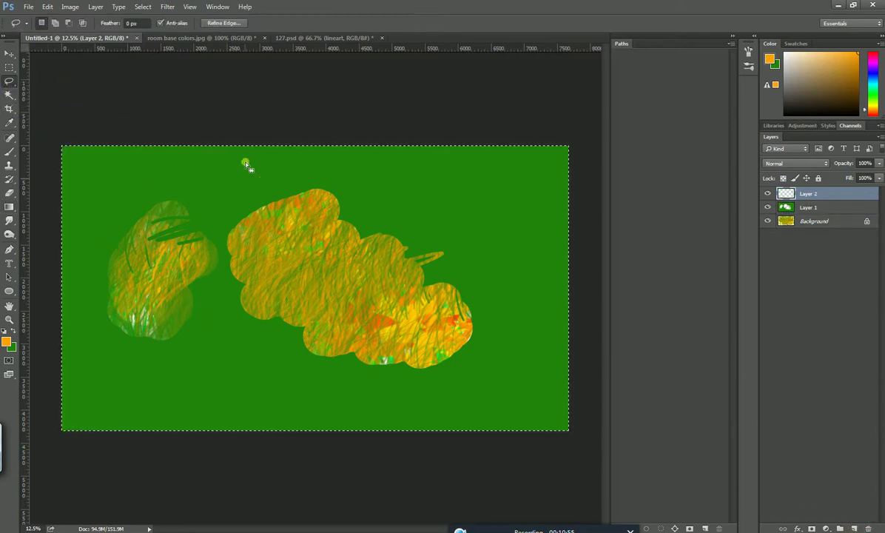
Step: Deselect the canvas and refill all of Layer 1 with the dark green background color
key(ctrl+d)
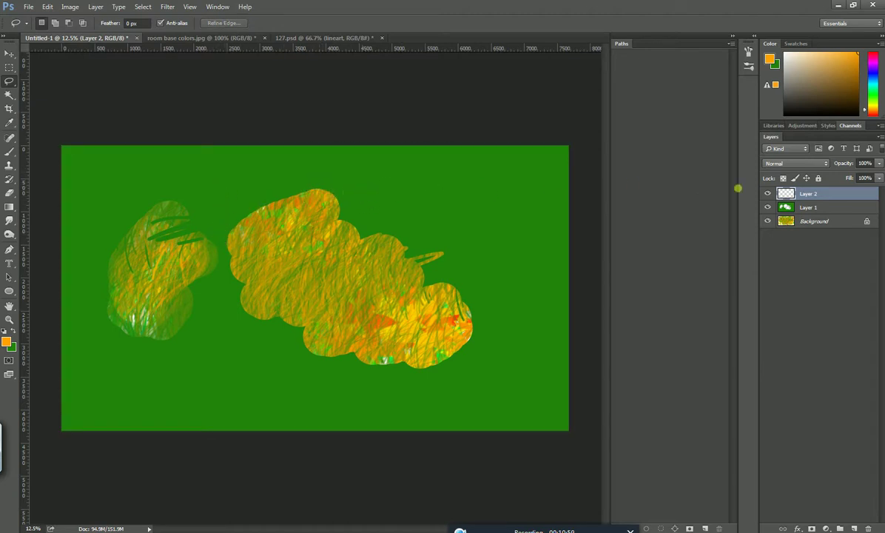
click(799, 207)
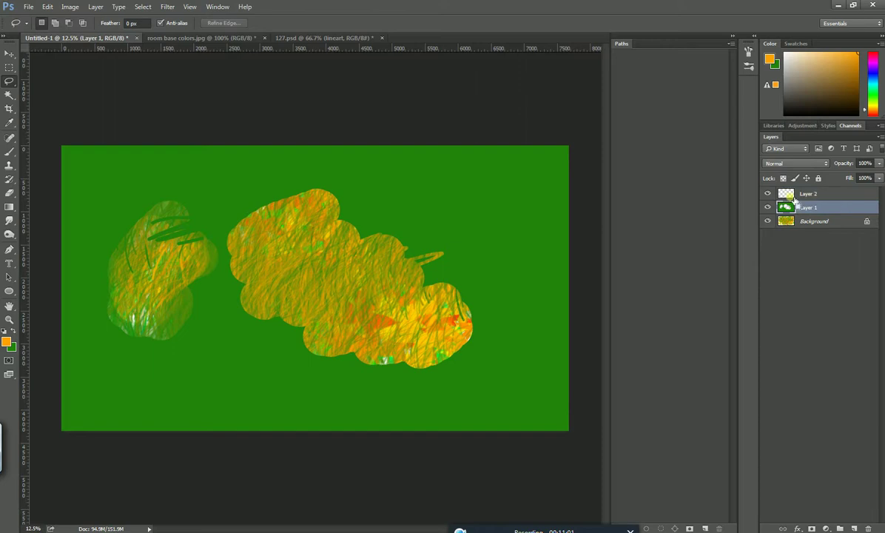
key(ctrl+BackSpace)
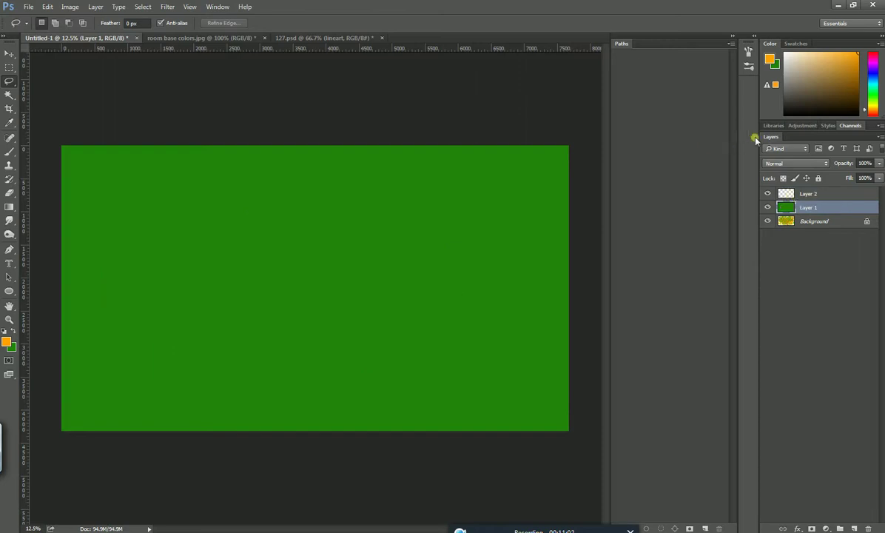
Step: Lasso an irregular shape with rounded bumps in the middle of Layer 2 and fill it with the dark green background color
click(814, 193)
mouse_move(235, 279)
mouse_down()
mouse_move(240, 196)
mouse_move(265, 208)
mouse_move(286, 182)
mouse_move(302, 208)
mouse_move(341, 195)
mouse_move(372, 227)
mouse_move(400, 311)
mouse_move(354, 340)
mouse_move(329, 318)
mouse_move(253, 360)
mouse_move(205, 337)
mouse_move(195, 320)
mouse_move(235, 285)
mouse_up()
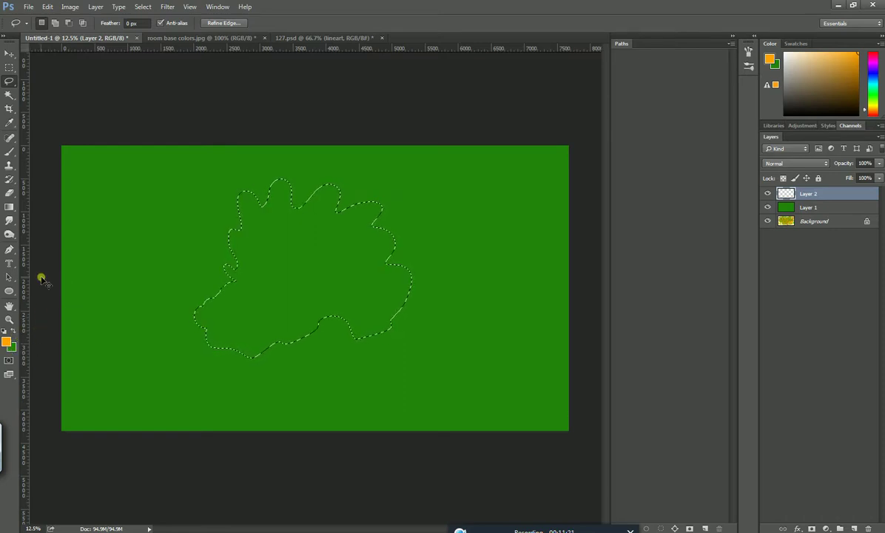
key(ctrl+BackSpace)
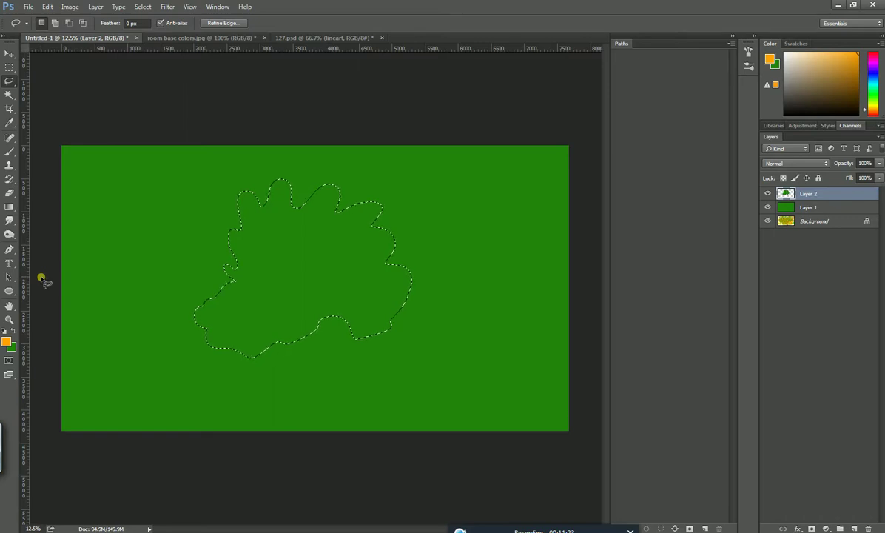
Step: Change the background color to a light green and fill the selected shape on Layer 2 with it
click(14, 349)
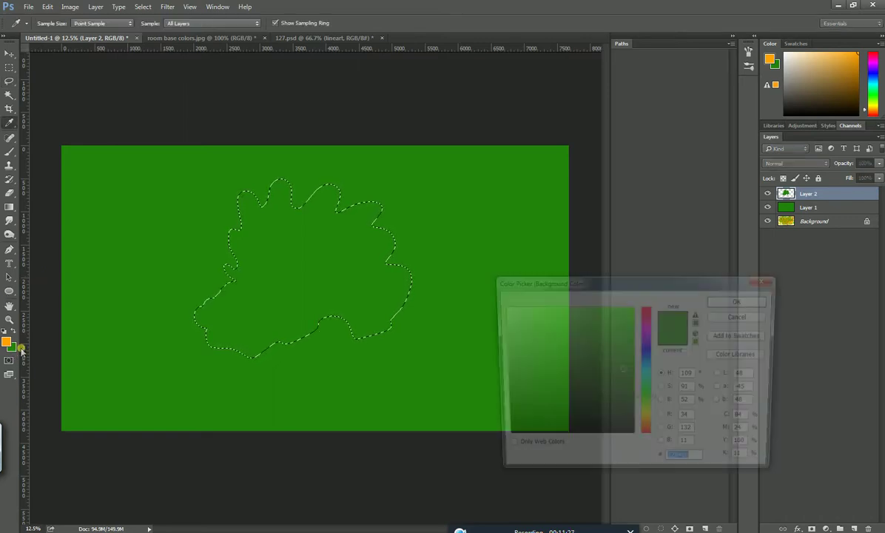
click(551, 322)
click(741, 300)
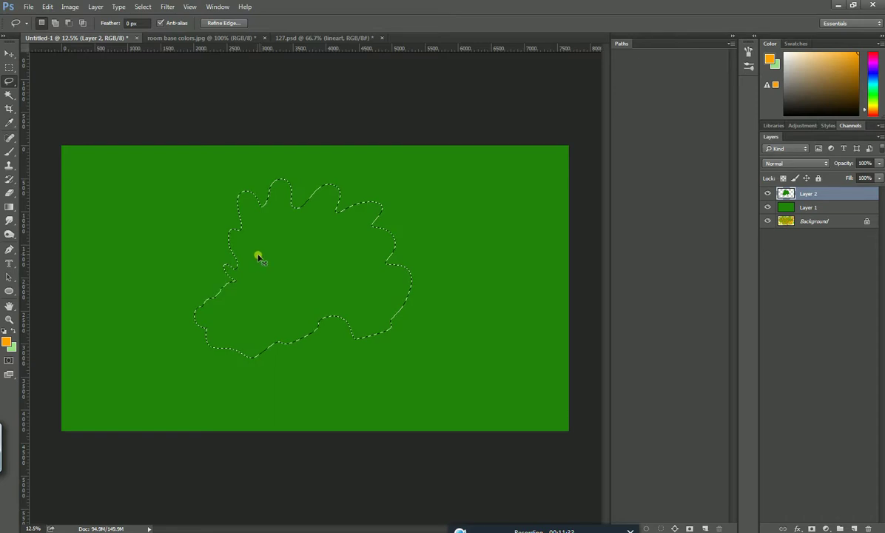
key(ctrl+BackSpace)
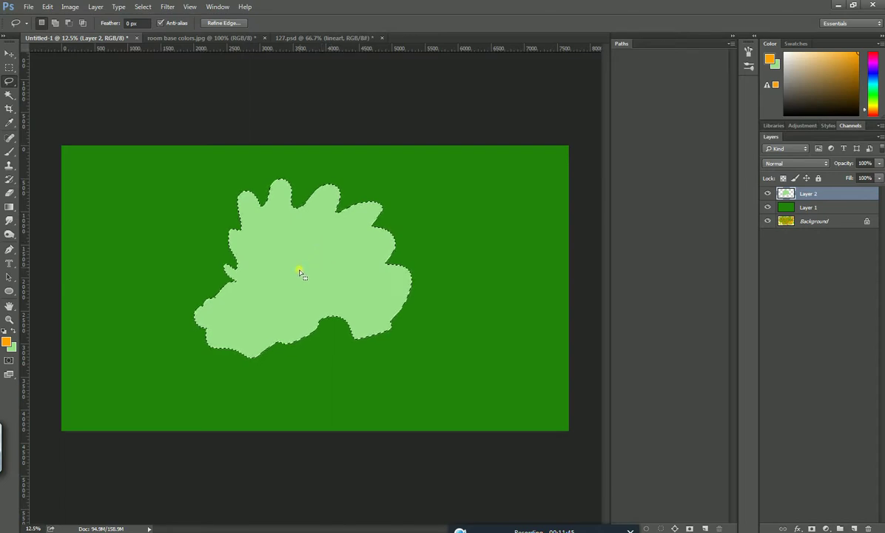
Step: Try filling Layer 2 with light green without a selection, and undo back to the selected shape
key(ctrl+d)
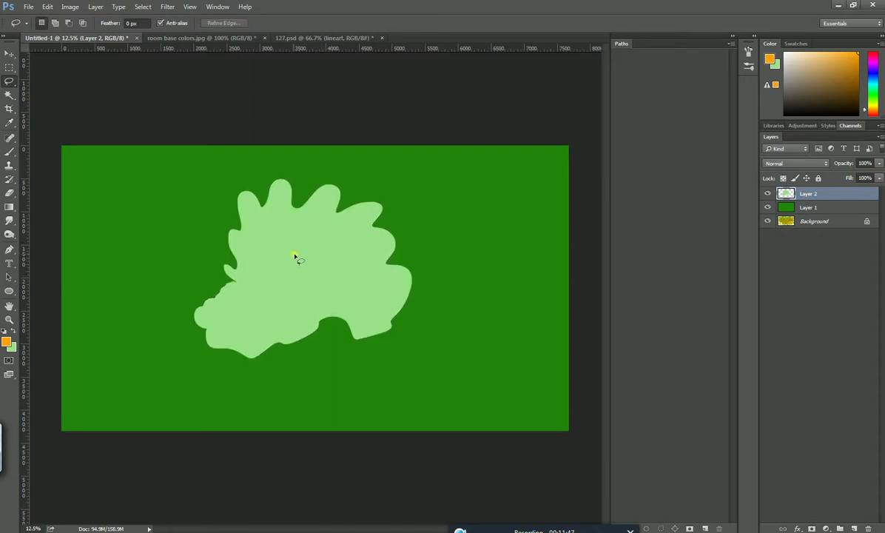
key(ctrl+BackSpace)
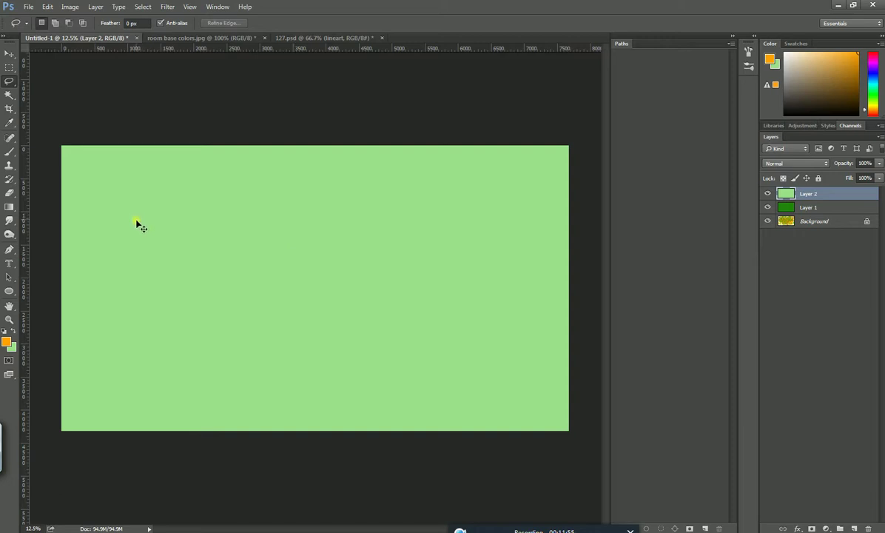
key(ctrl+z)
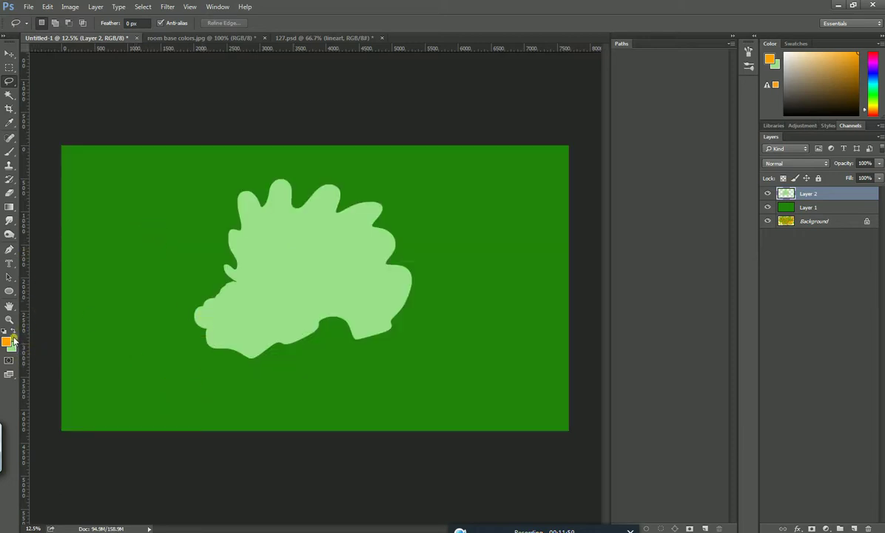
key(ctrl+alt+z)
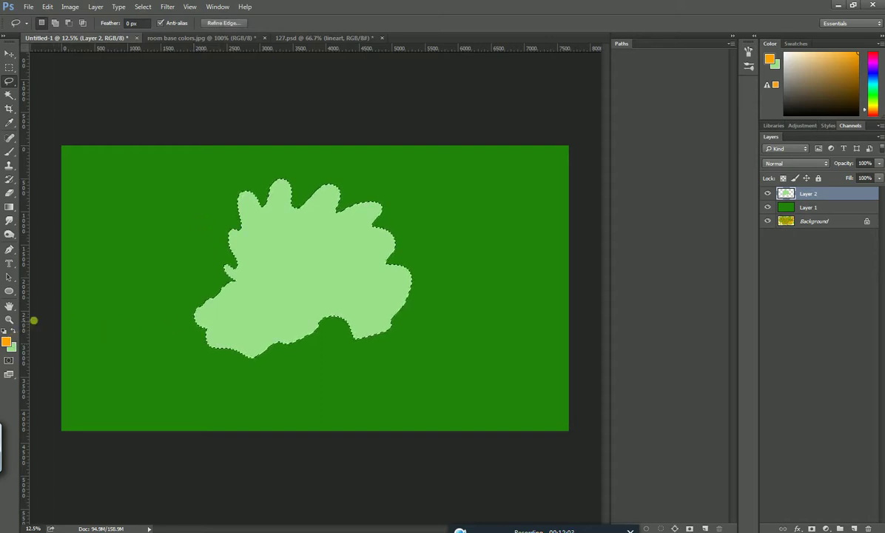
Step: Fill the selected shape on Layer 2 with the orange foreground color
key(alt)
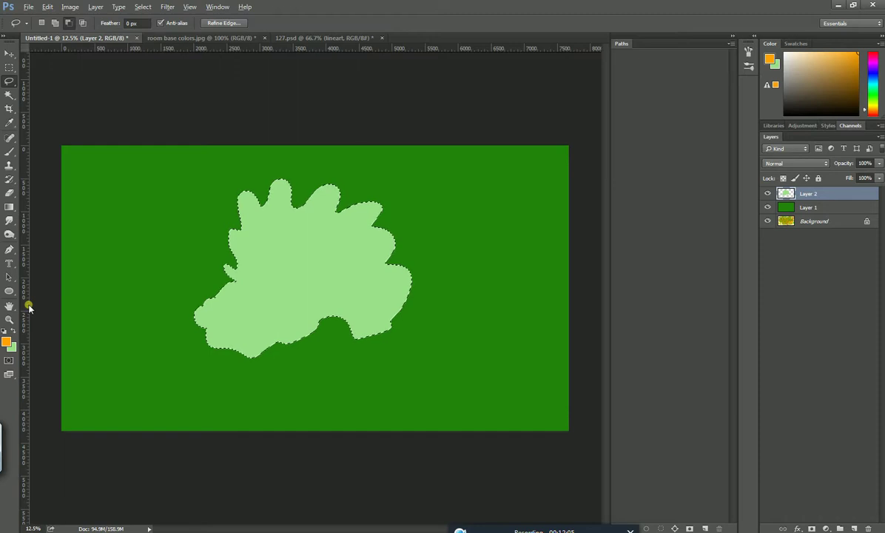
key(alt+BackSpace)
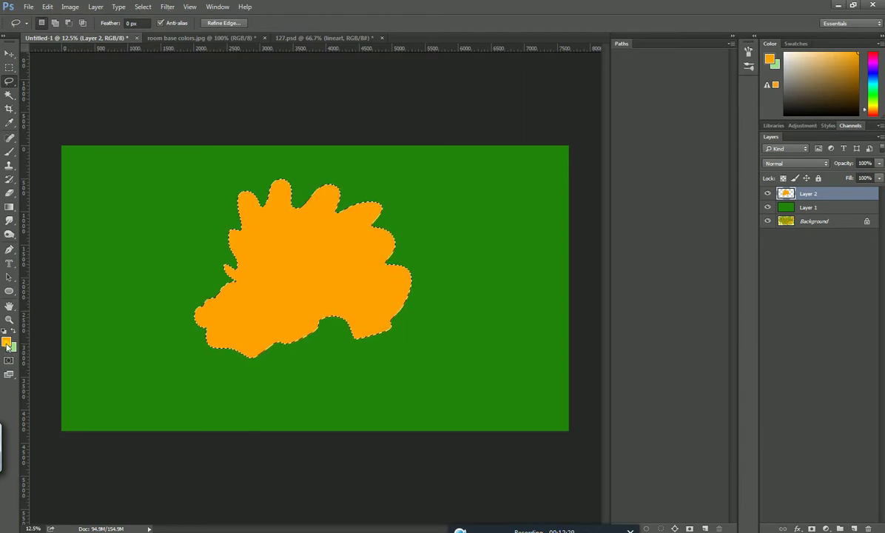
Step: Set the foreground color to a saturated blue and fill the selected shape first with it and finally with the light green background color
click(7, 340)
text(2a00ff)
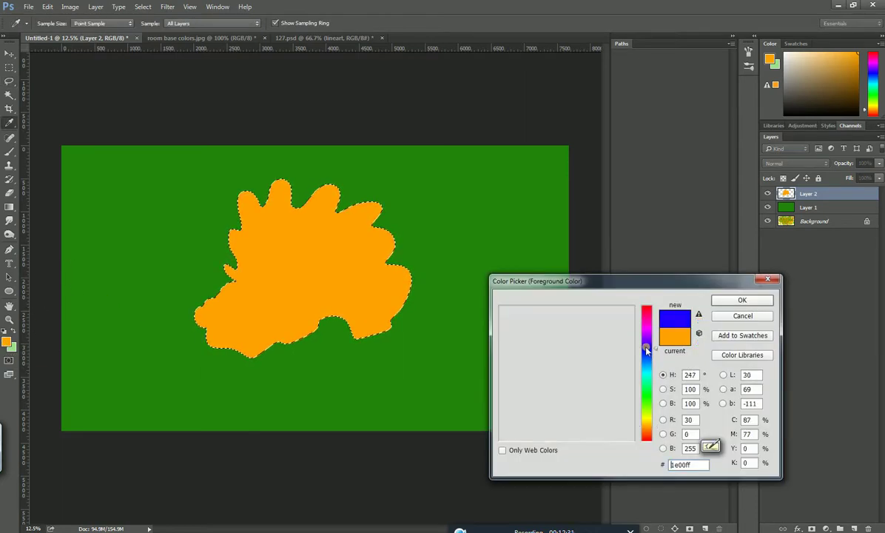
click(742, 300)
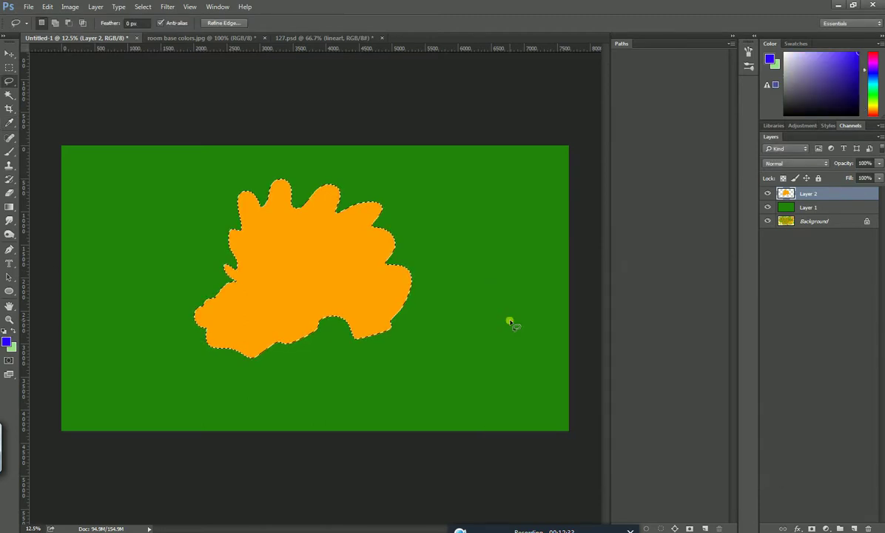
key(alt+BackSpace)
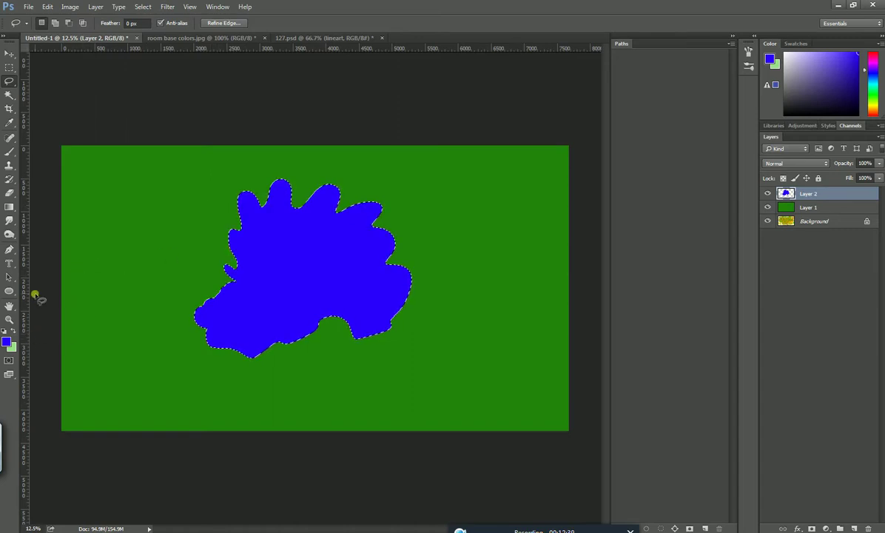
key(ctrl+BackSpace)
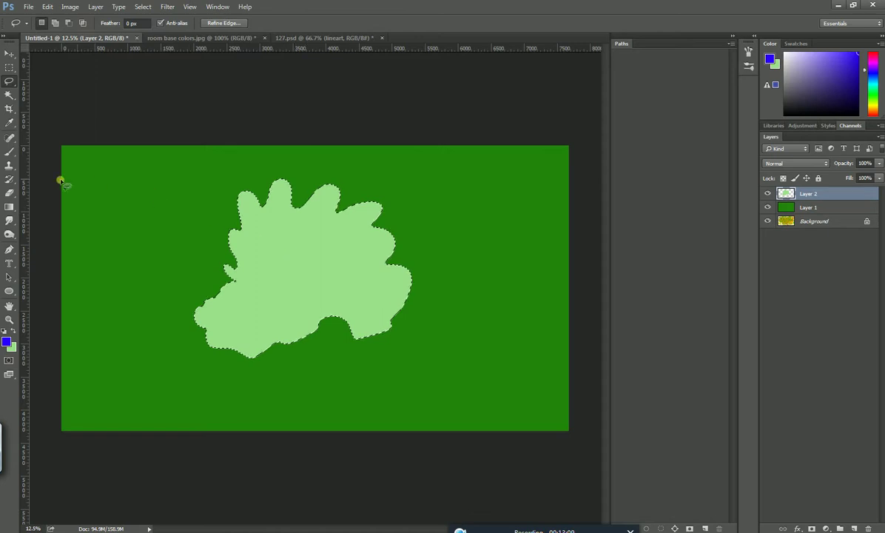
Step: Apply a linear blue-to-light-green gradient across the selected shape, and replace it with a radial gradient with a blue center
click(8, 210)
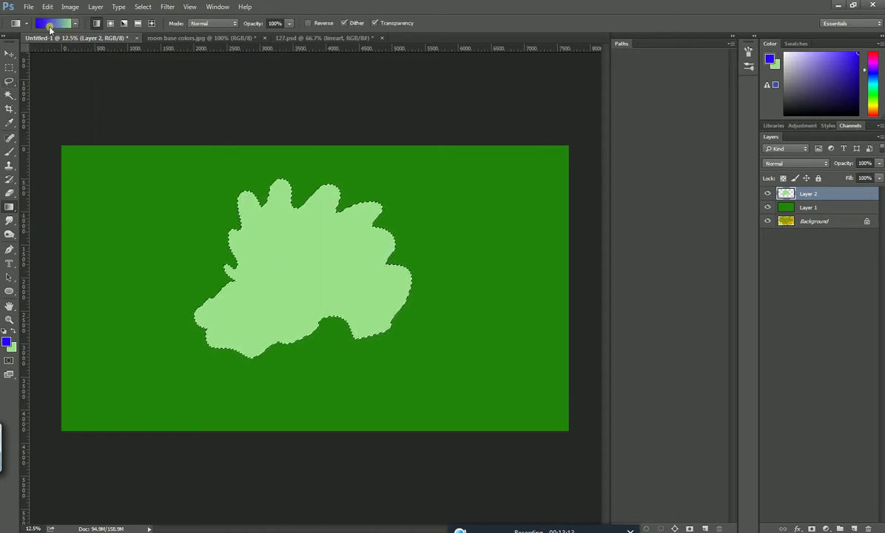
click(74, 23)
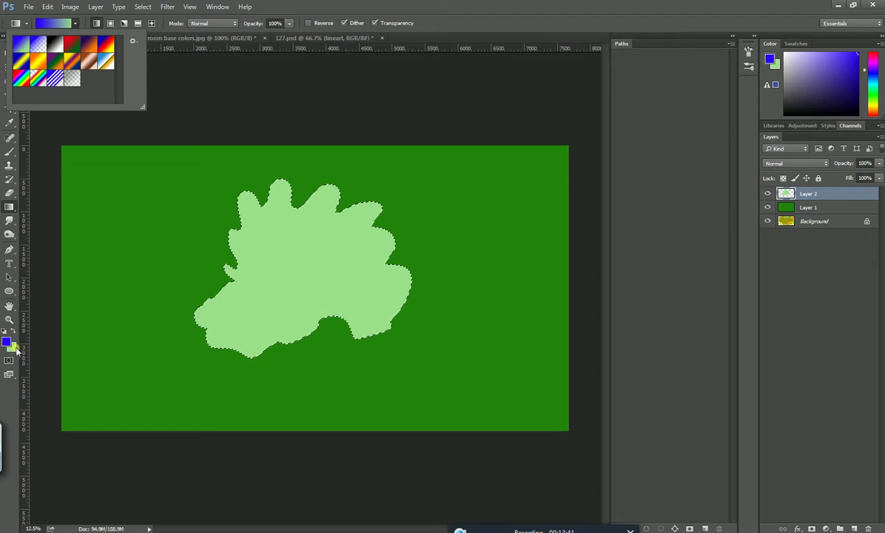
click(237, 361)
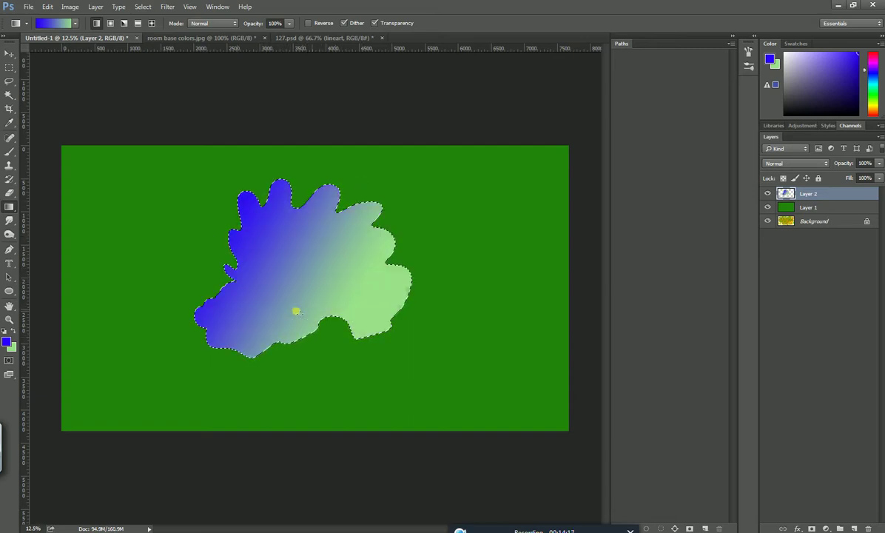
click(111, 23)
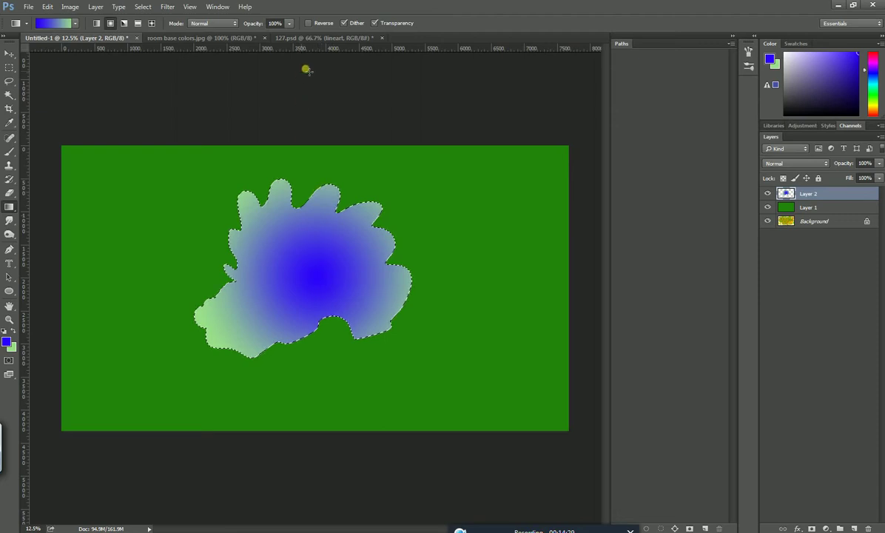
Step: Refill the selected shape with a reversed radial gradient that has a small light green center, and turn Reverse off again
click(307, 24)
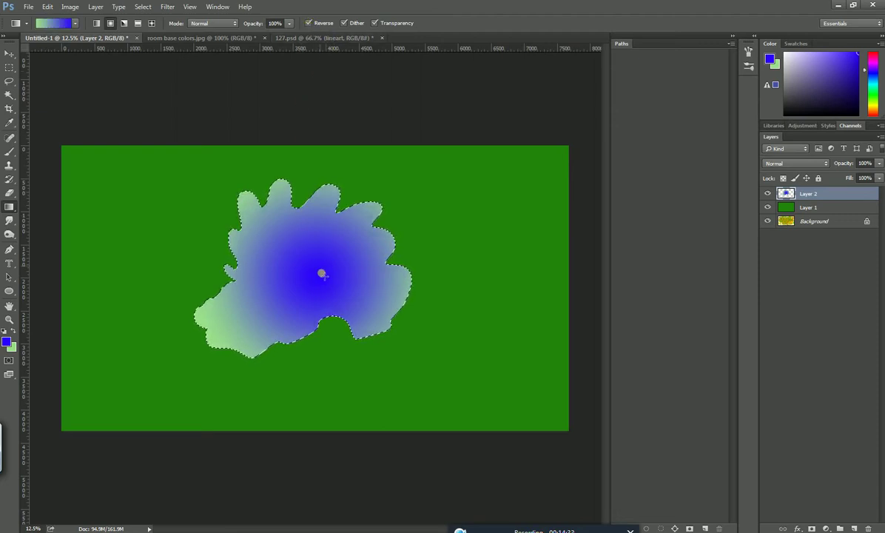
click(308, 23)
click(307, 24)
click(308, 25)
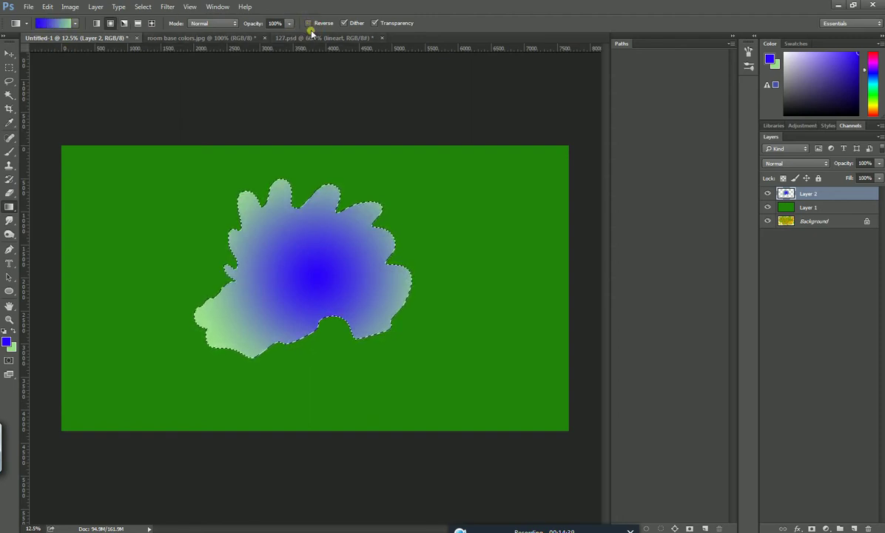
click(307, 23)
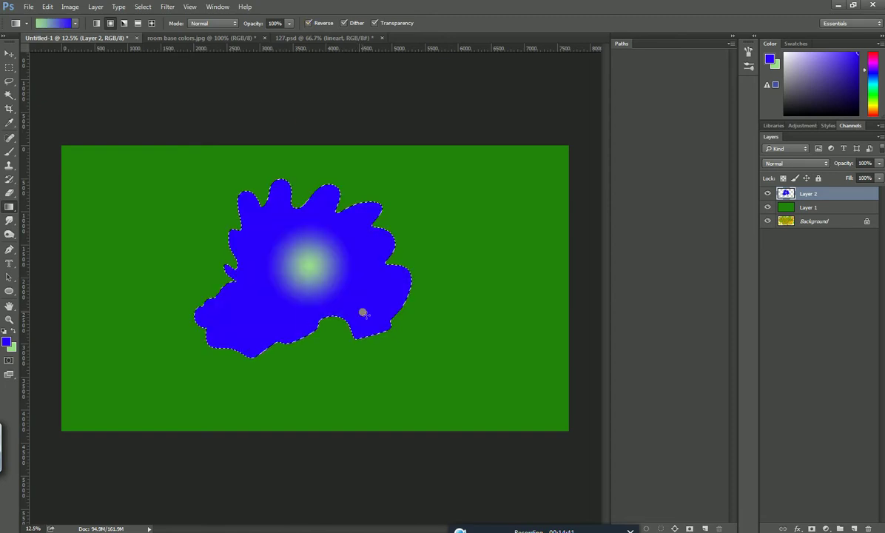
click(308, 22)
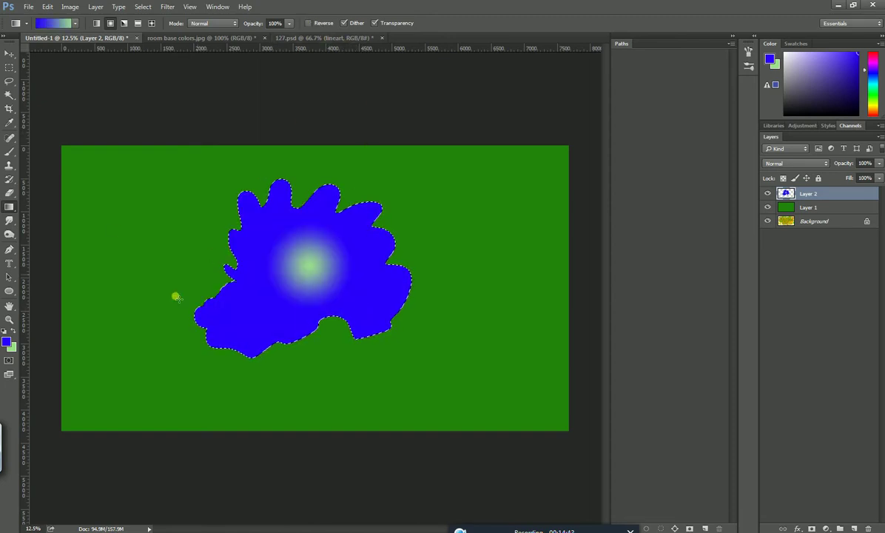
Step: Set the gradient opacity to 27% and layer several small radial blue-to-light-green gradients across the selected shape
click(288, 23)
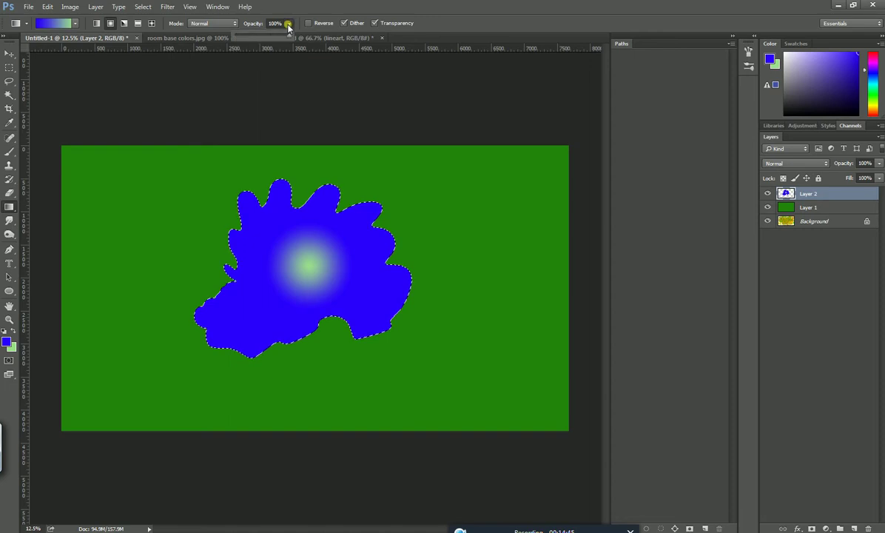
drag(250, 38, 250, 37)
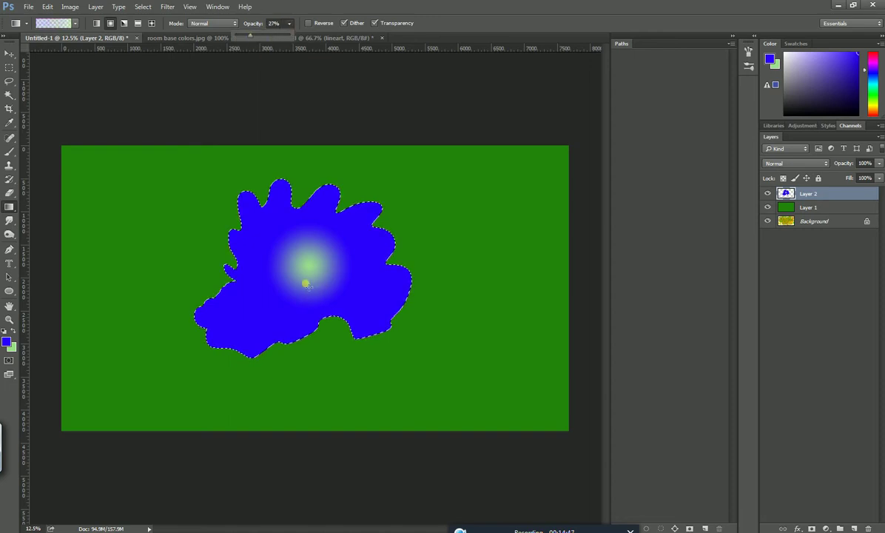
drag(267, 260, 318, 287)
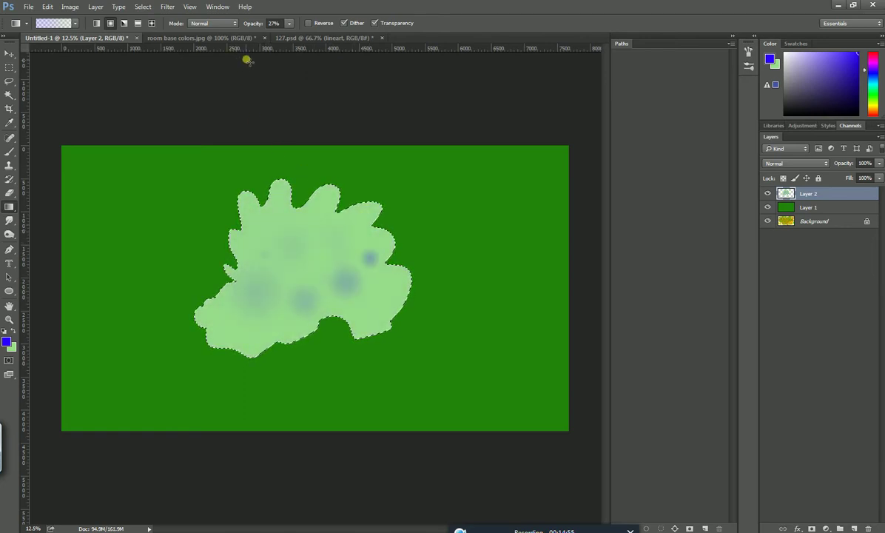
Step: Restore the gradient opacity to 100% and switch the gradient type to linear
click(289, 23)
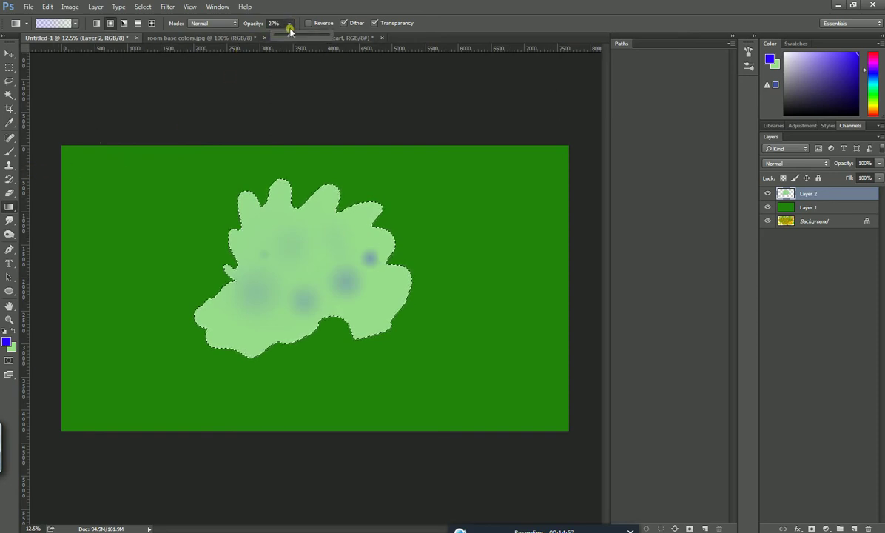
drag(287, 33, 374, 37)
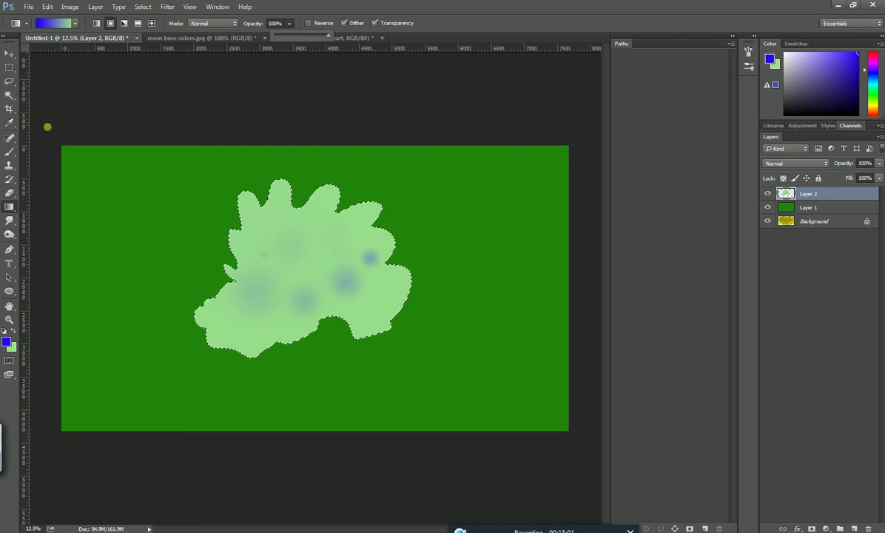
click(94, 24)
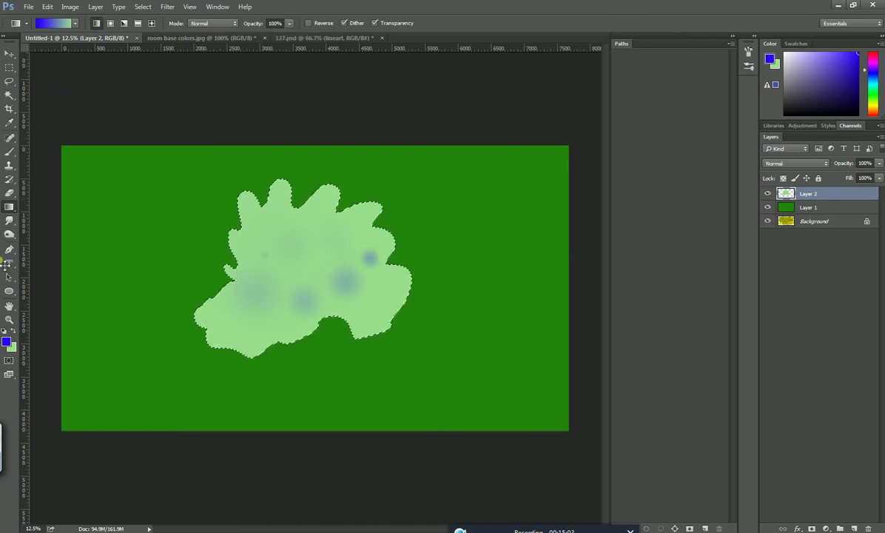